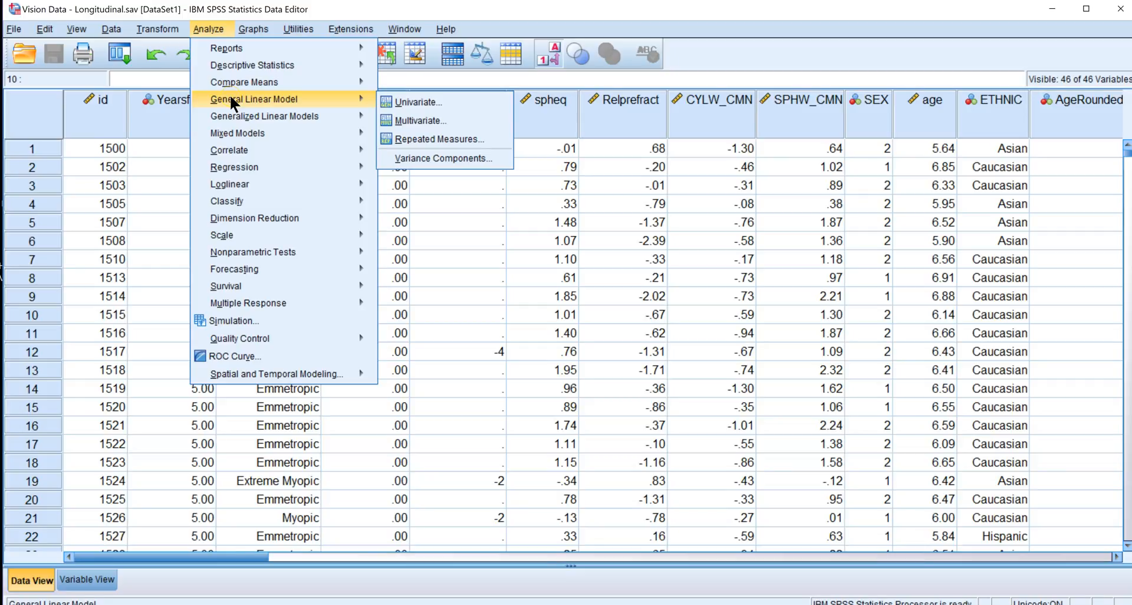
# - Start a linear mixed models analysis and move its subjects and repeated setup dialog clear of the data columns
pyautogui.moveTo(267, 132)
pyautogui.click(393, 135)
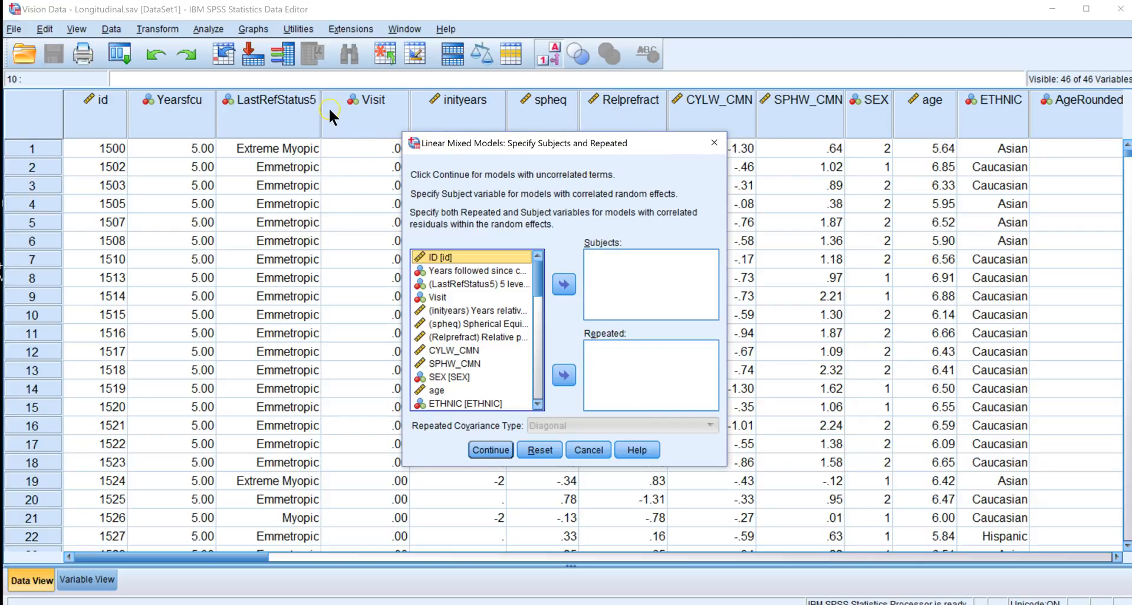
pyautogui.moveTo(472, 140); pyautogui.dragTo(853, 158)
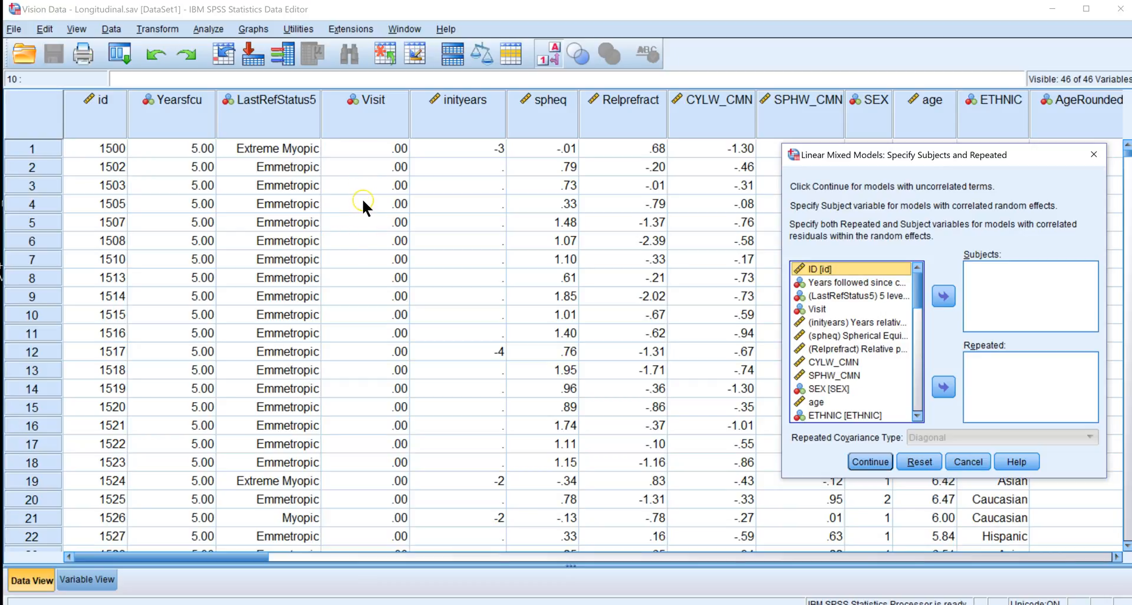
pyautogui.moveTo(843, 159); pyautogui.dragTo(395, 177)
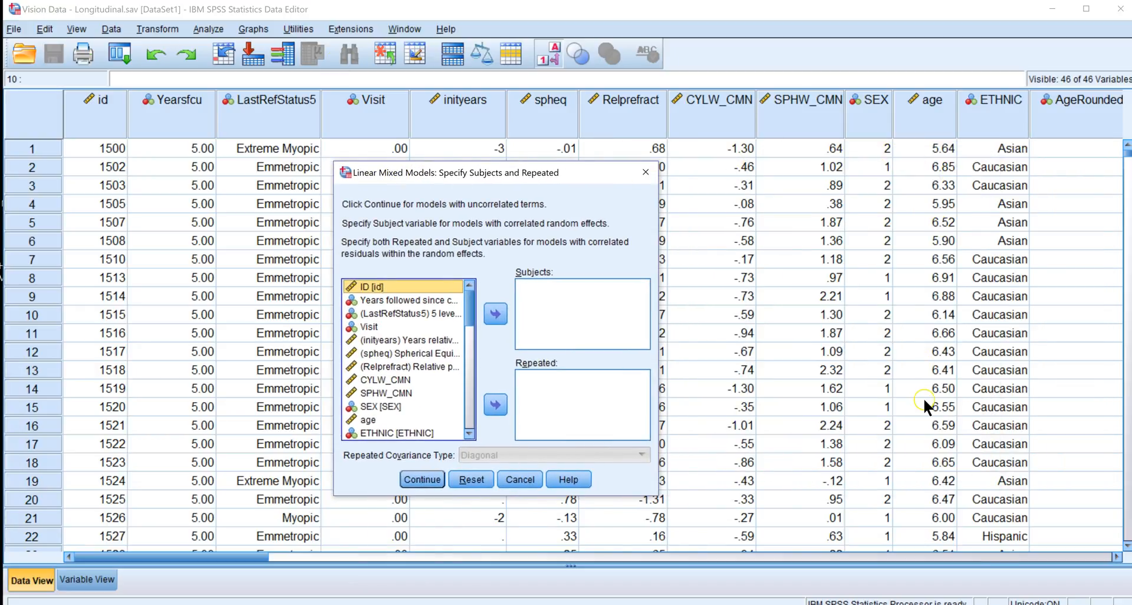
pyautogui.moveTo(502, 168); pyautogui.dragTo(577, 169)
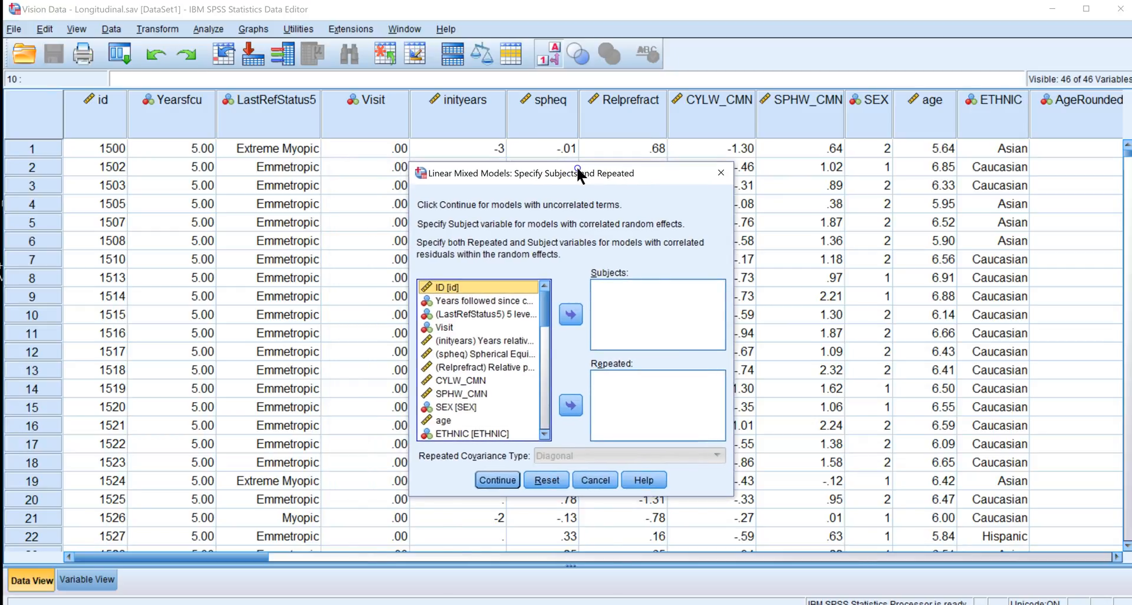
# - Sort the cases by ID in ascending order and close the resulting output window
pyautogui.click(265, 168)
pyautogui.click(112, 29)
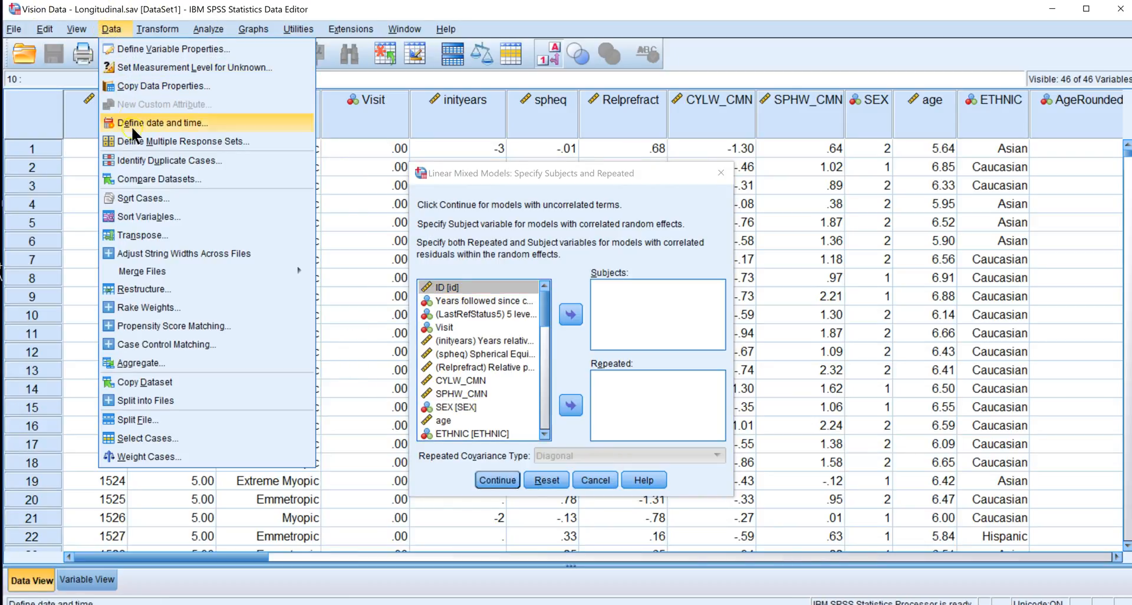
pyautogui.click(142, 197)
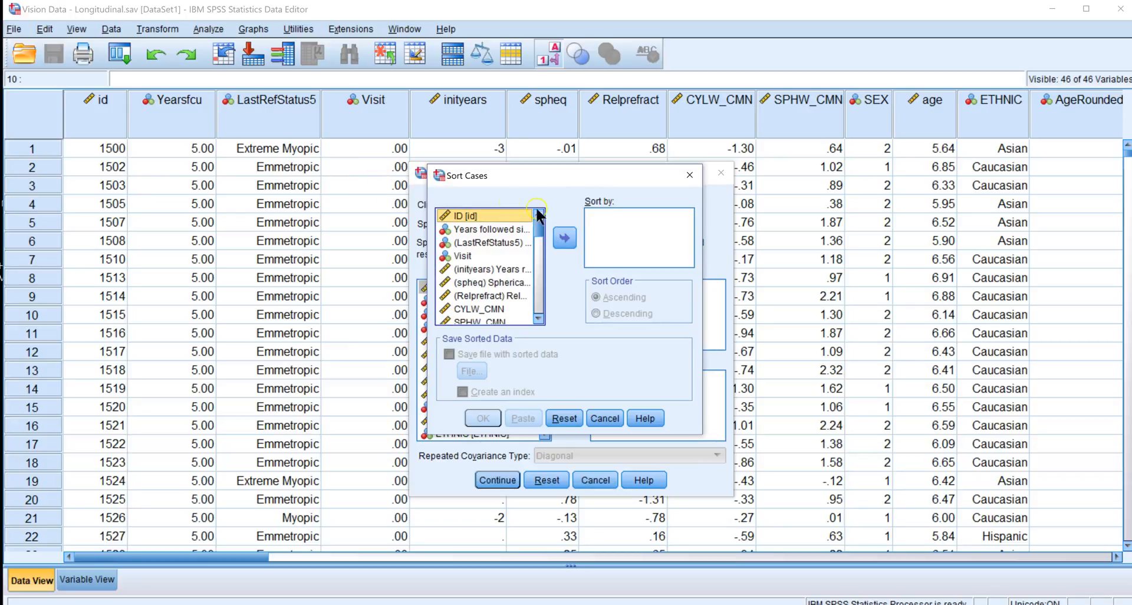
pyautogui.click(565, 237)
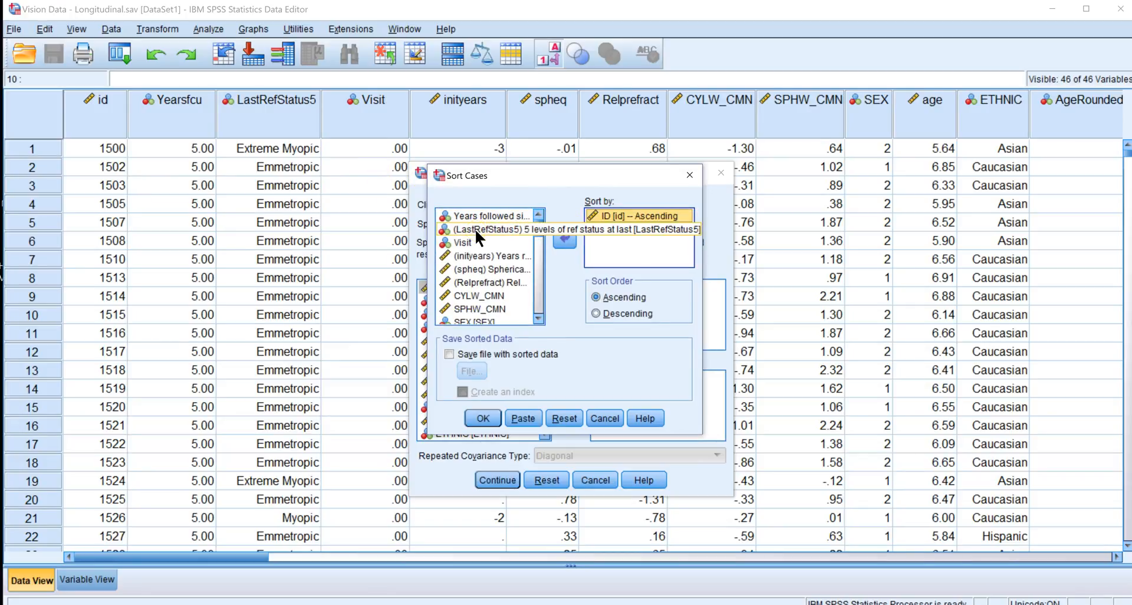
pyautogui.click(480, 417)
pyautogui.moveTo(517, 101); pyautogui.dragTo(597, 89)
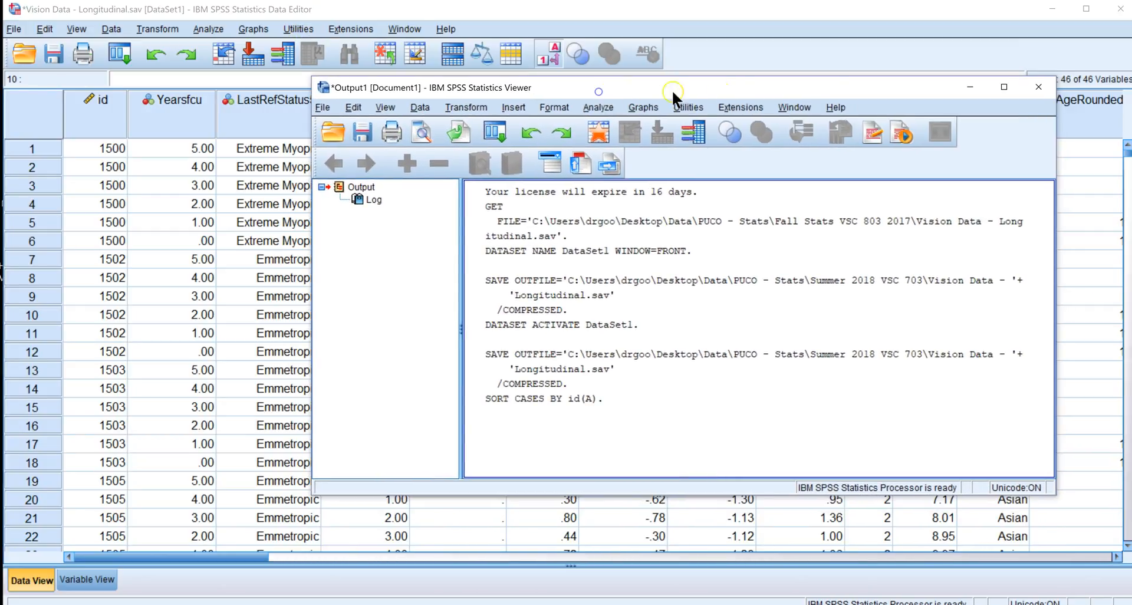
pyautogui.click(1038, 87)
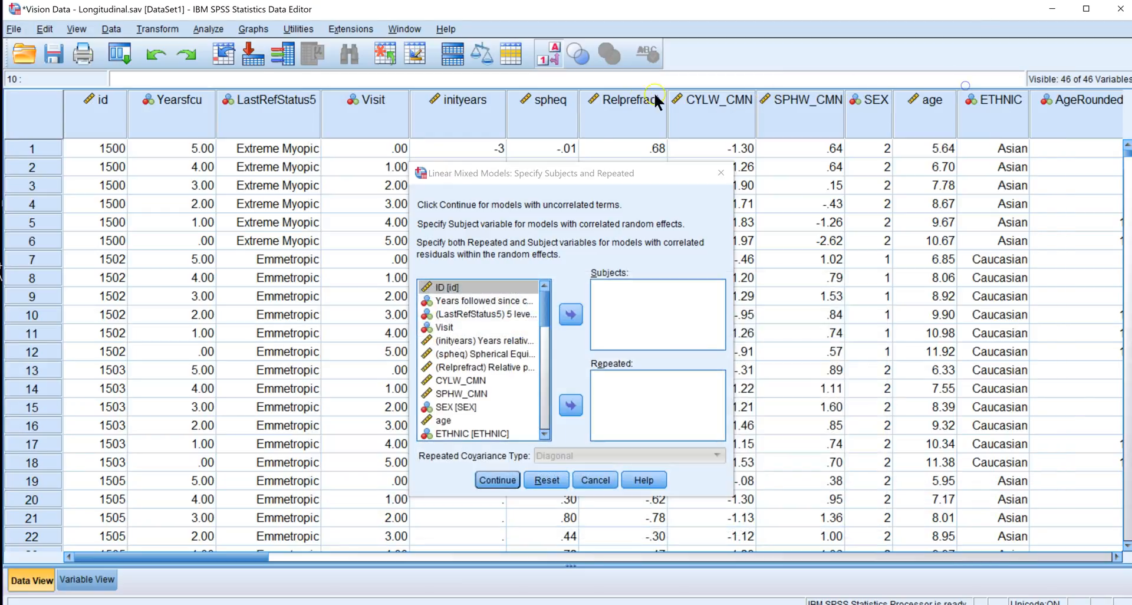
# - Examine the sorted data to see how each ID's visits are laid out across consecutive rows
pyautogui.moveTo(493, 178); pyautogui.dragTo(809, 140)
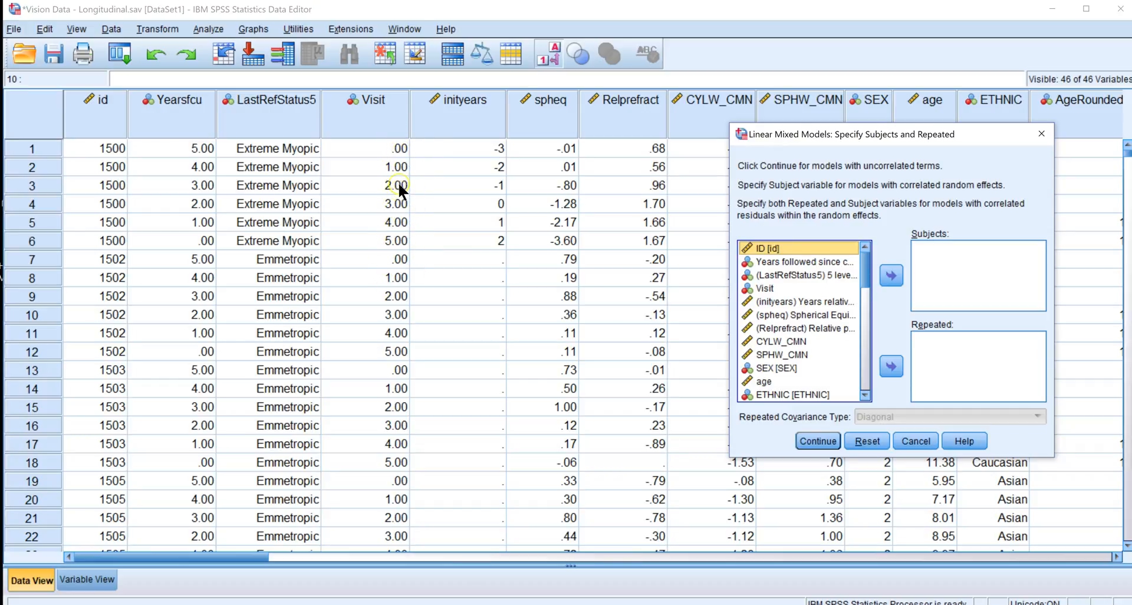
pyautogui.scroll(-7, 484, 304)
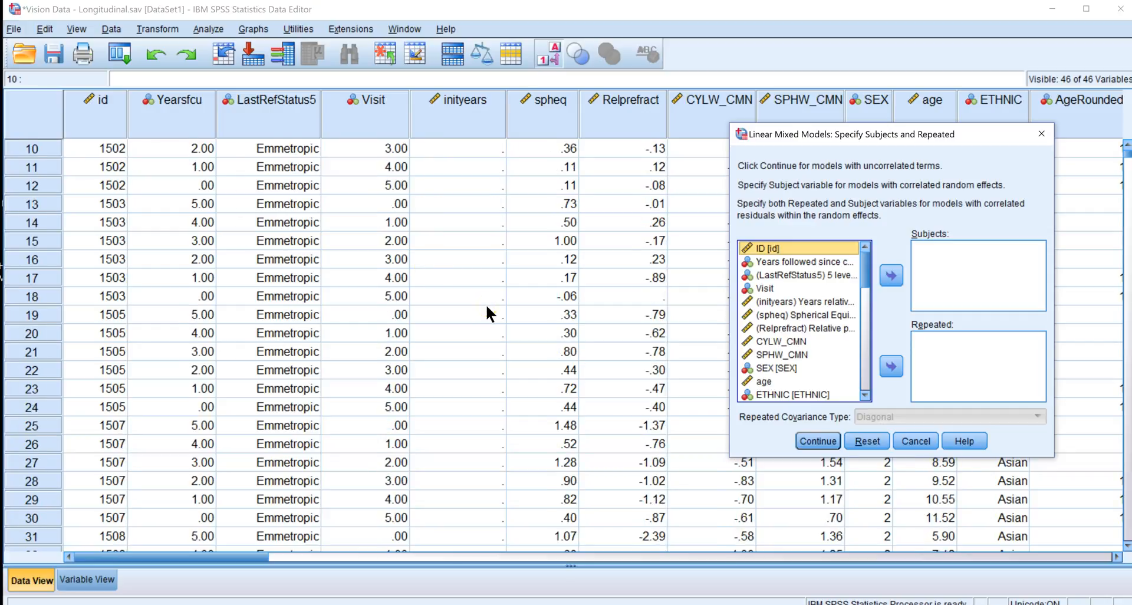
pyautogui.scroll(-3, 487, 307)
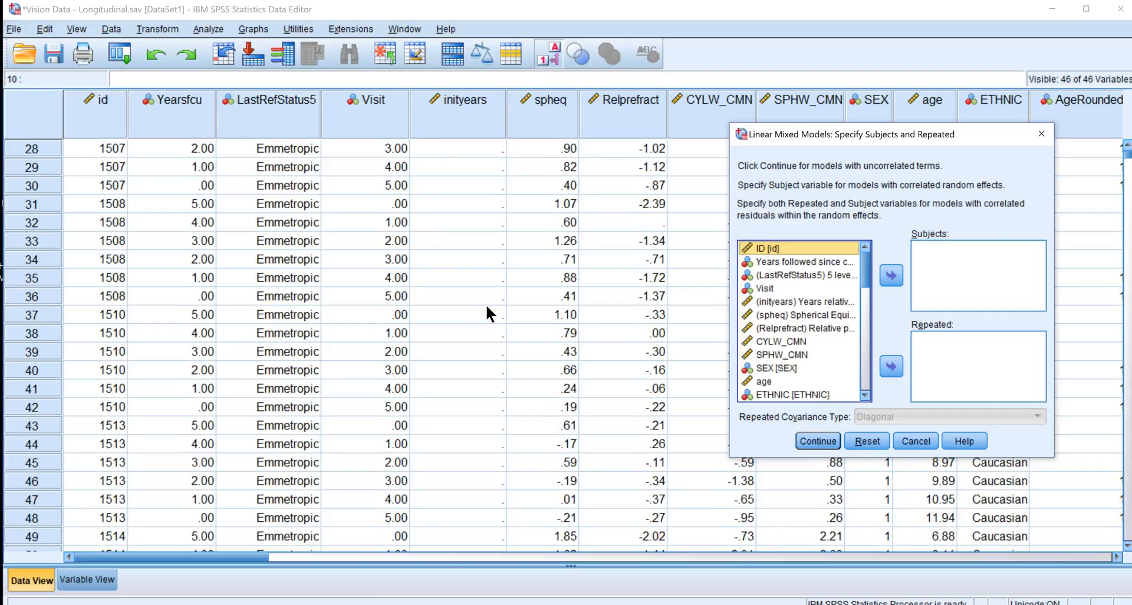
pyautogui.scroll(-4, 440, 312)
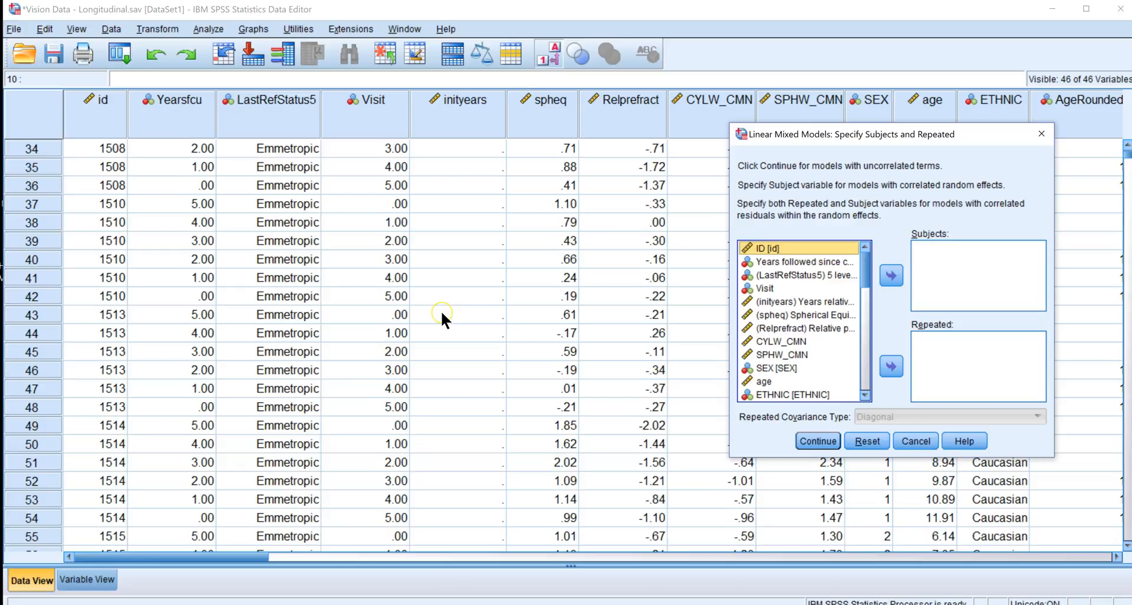
pyautogui.scroll(-8, 442, 313)
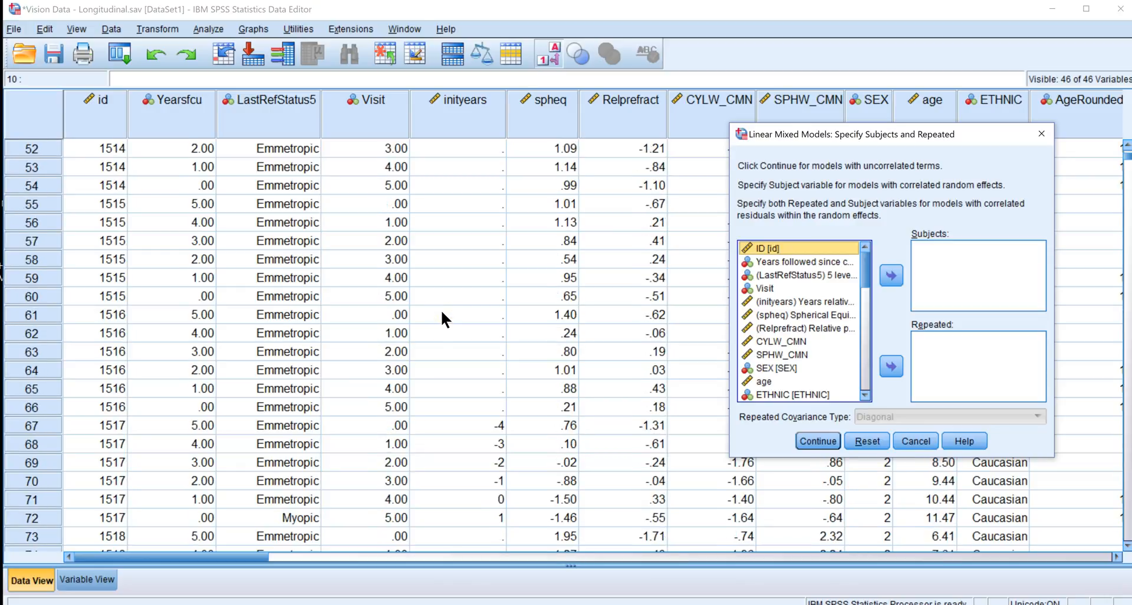
pyautogui.scroll(-5, 442, 314)
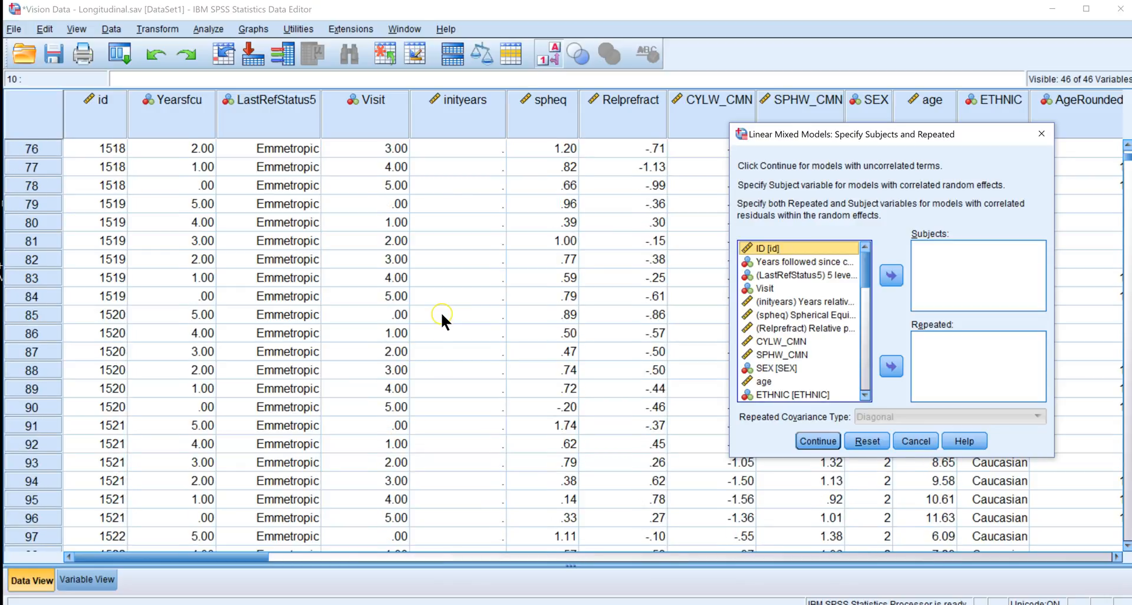
pyautogui.scroll(-3, 442, 318)
pyautogui.scroll(-1, 441, 322)
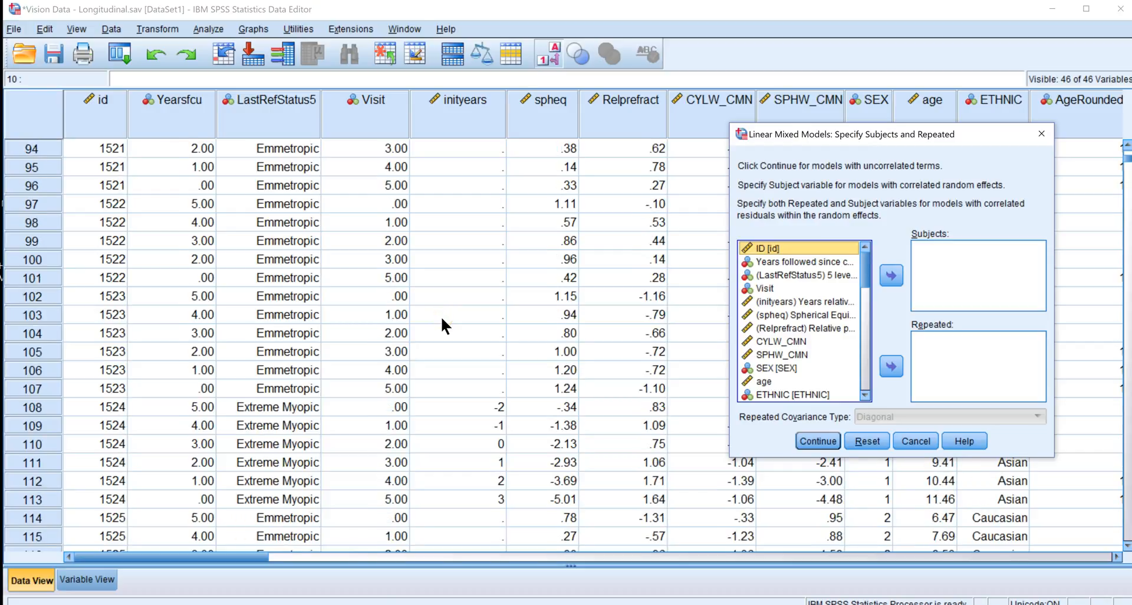
pyautogui.scroll(-4, 441, 322)
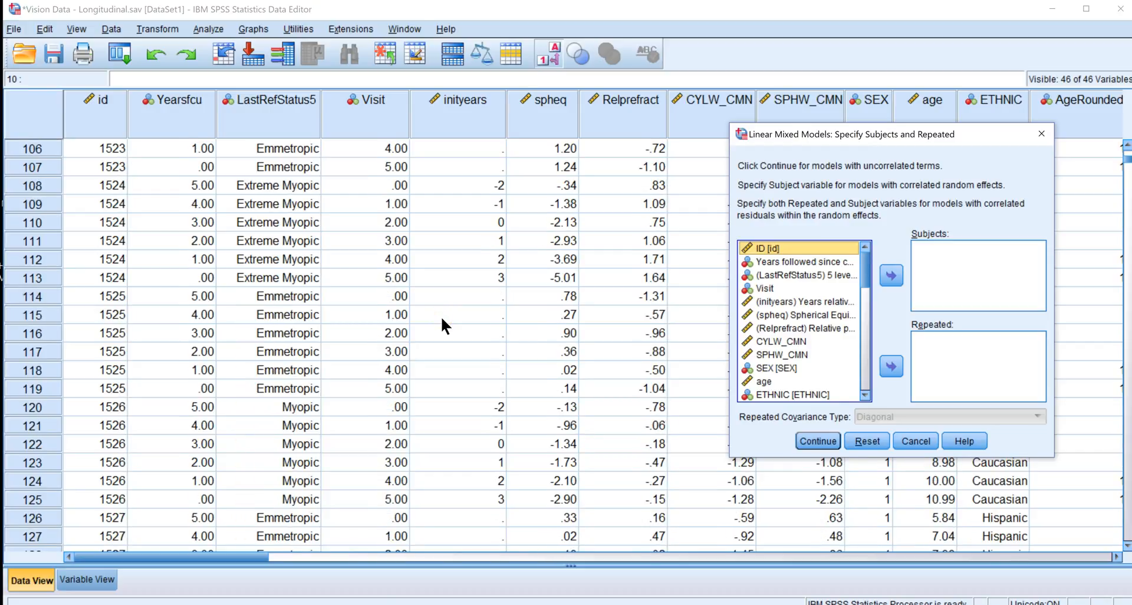
pyautogui.scroll(-4, 434, 286)
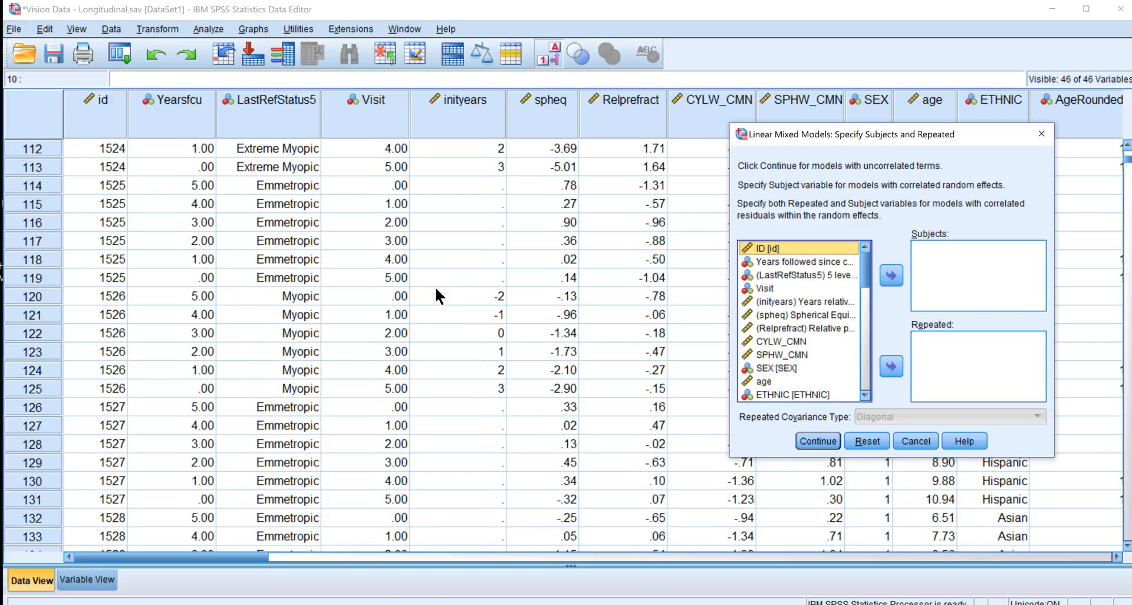
pyautogui.scroll(-20, 434, 286)
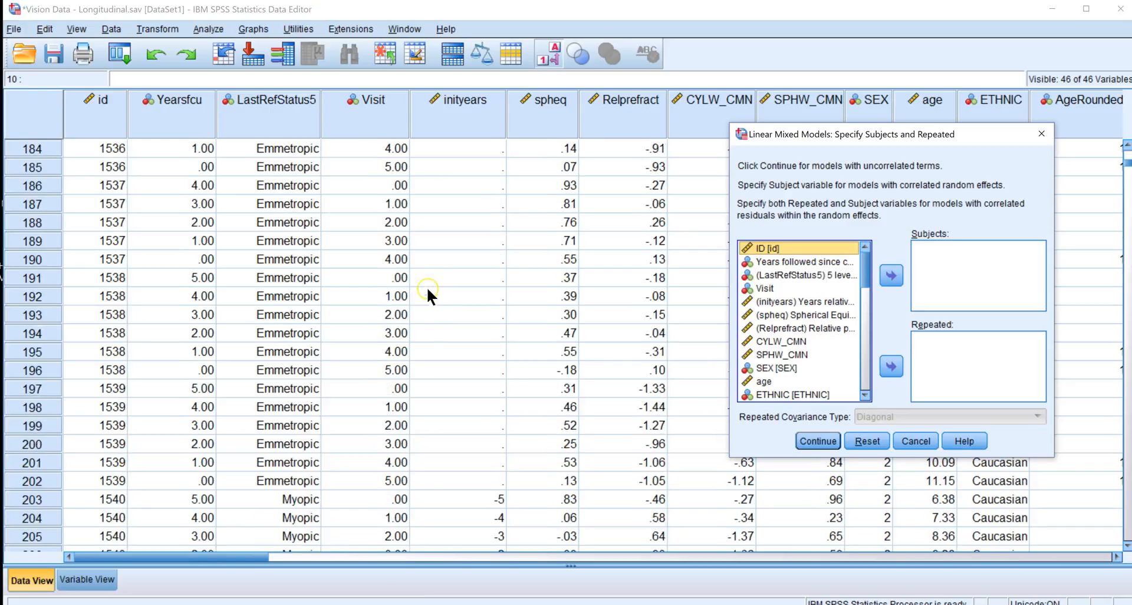
# - Examine the Visit values of subjects much further down the dataset, checking the first-visit record of ID 13704
pyautogui.moveTo(1120, 167); pyautogui.dragTo(508, 420)
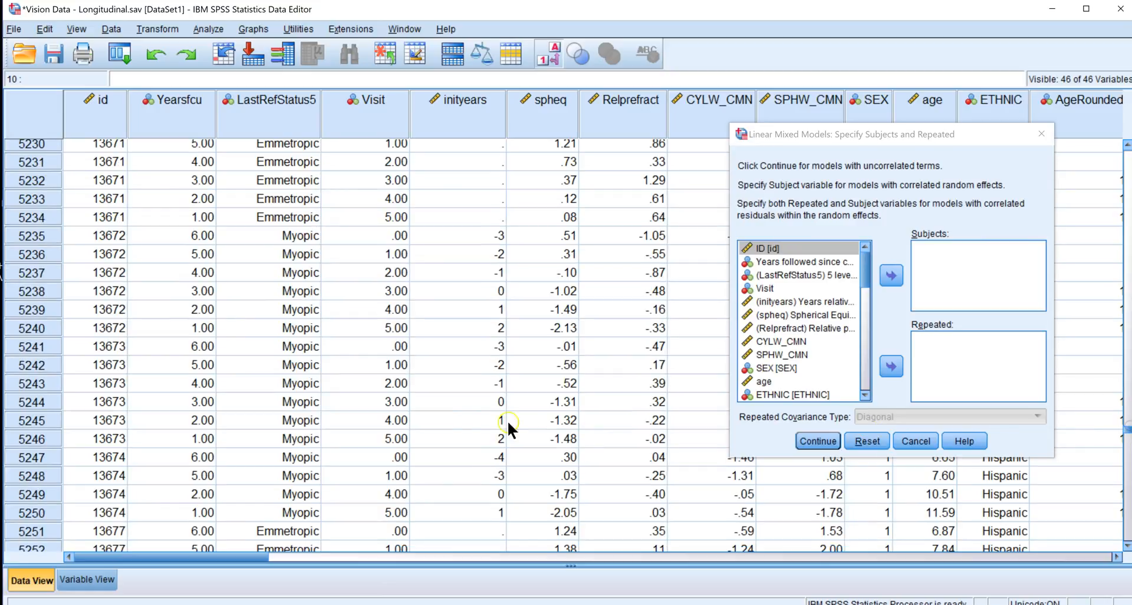
pyautogui.scroll(-5, 406, 275)
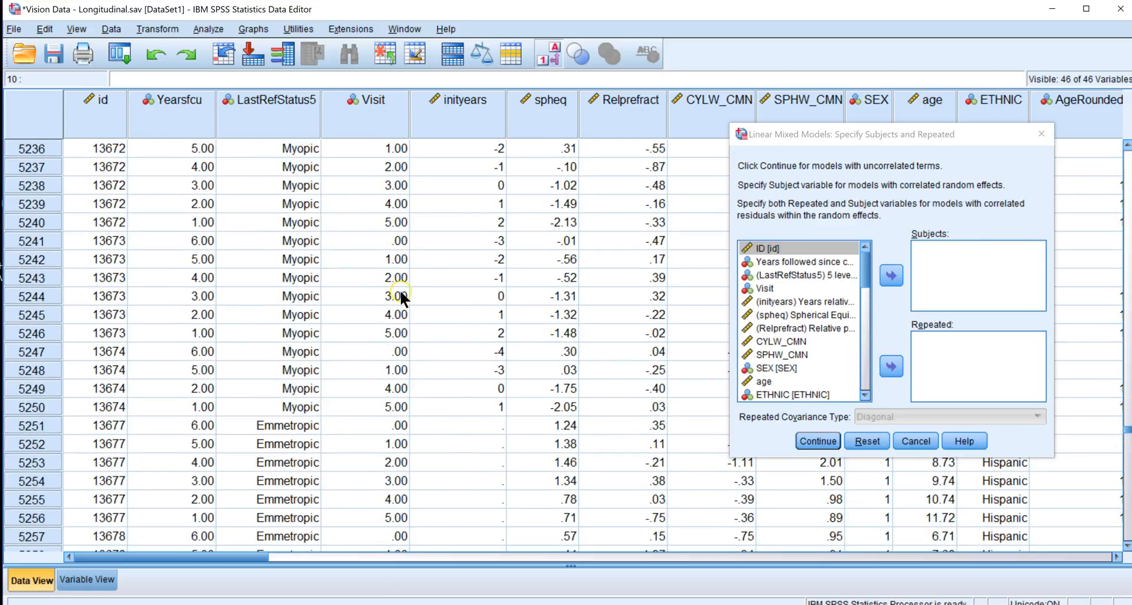
pyautogui.scroll(-8, 400, 291)
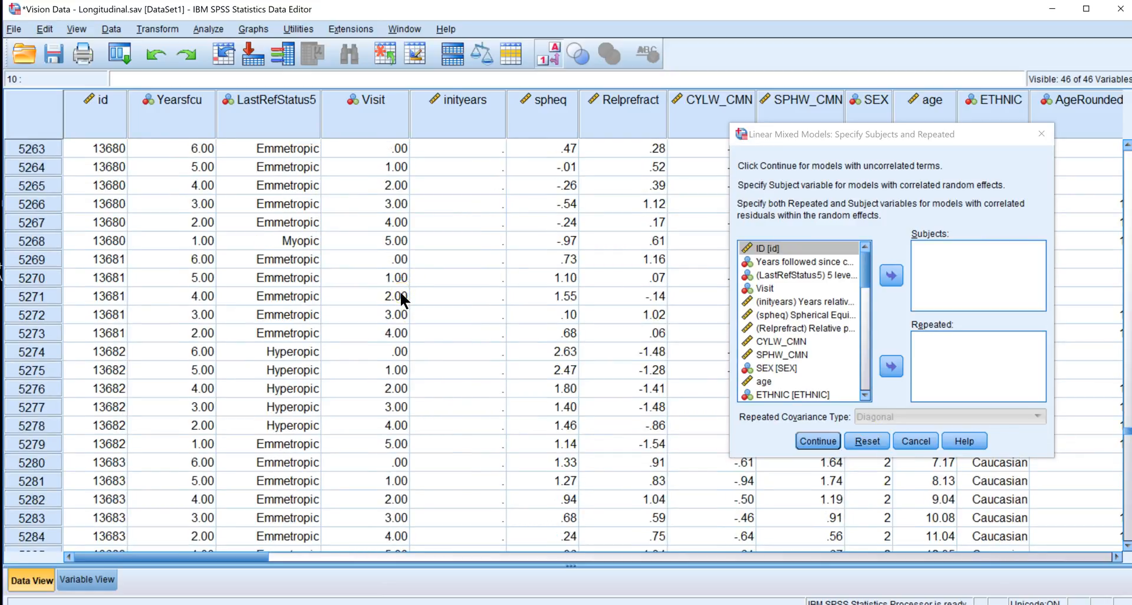
pyautogui.scroll(-9, 398, 293)
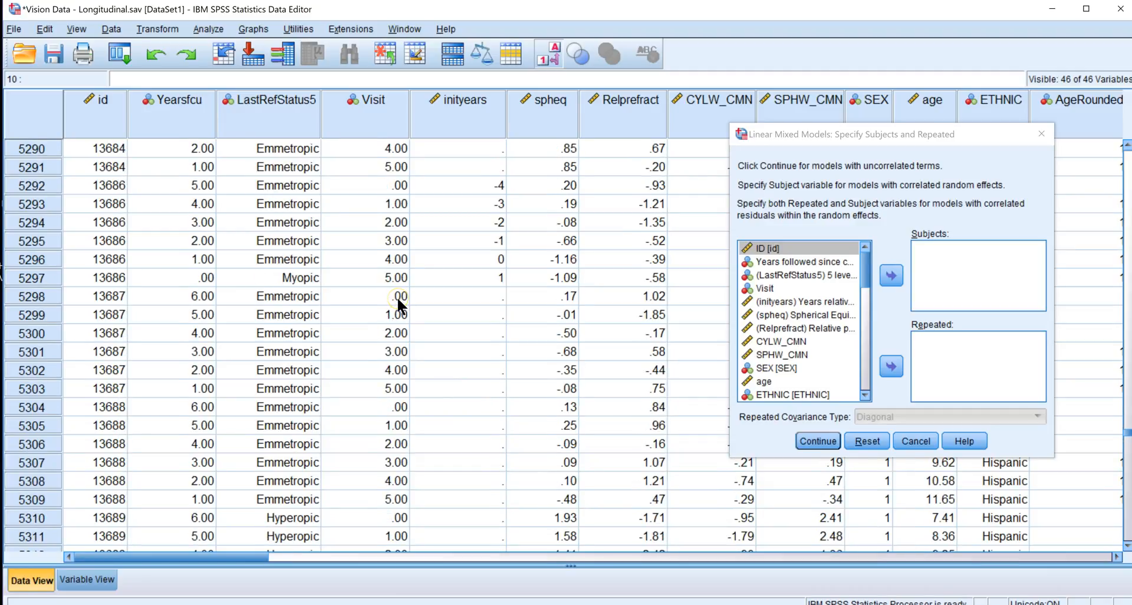
pyautogui.scroll(-9, 397, 300)
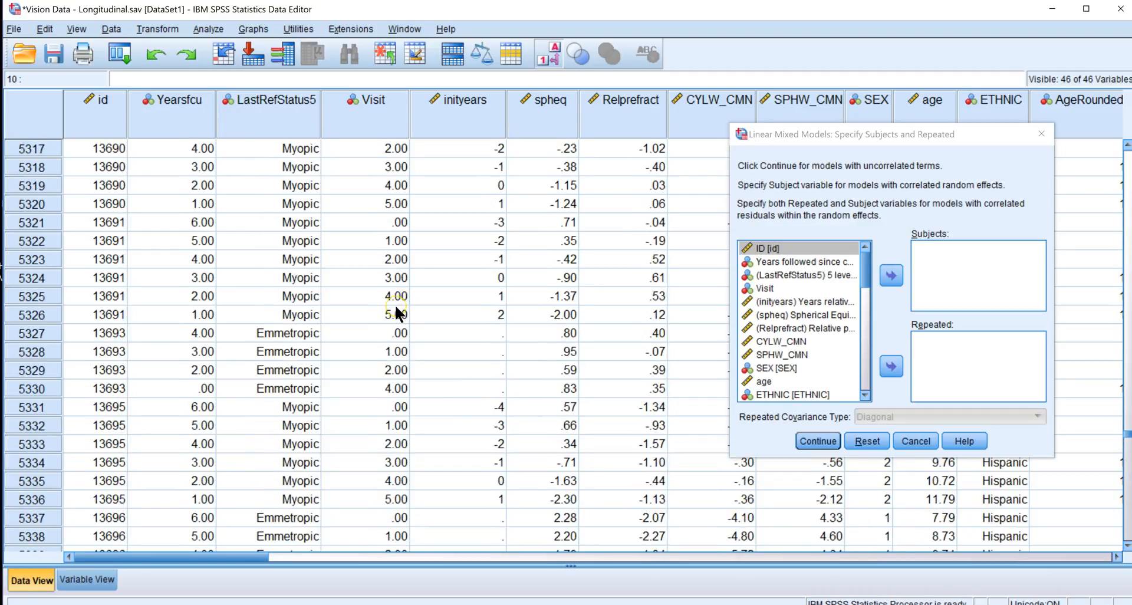
pyautogui.scroll(-5, 395, 307)
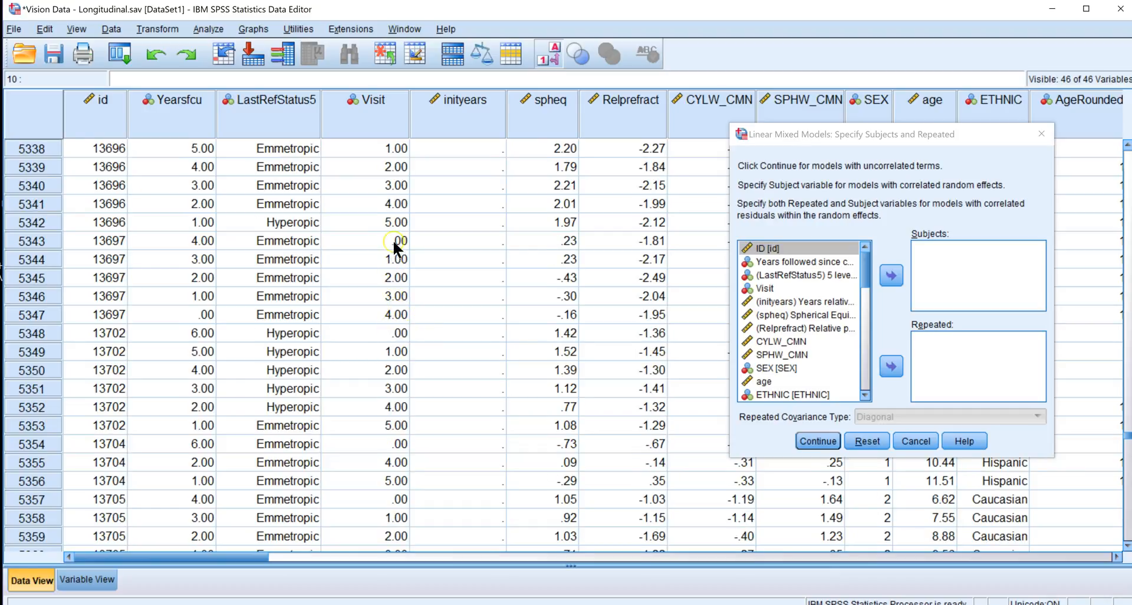
pyautogui.click(401, 446)
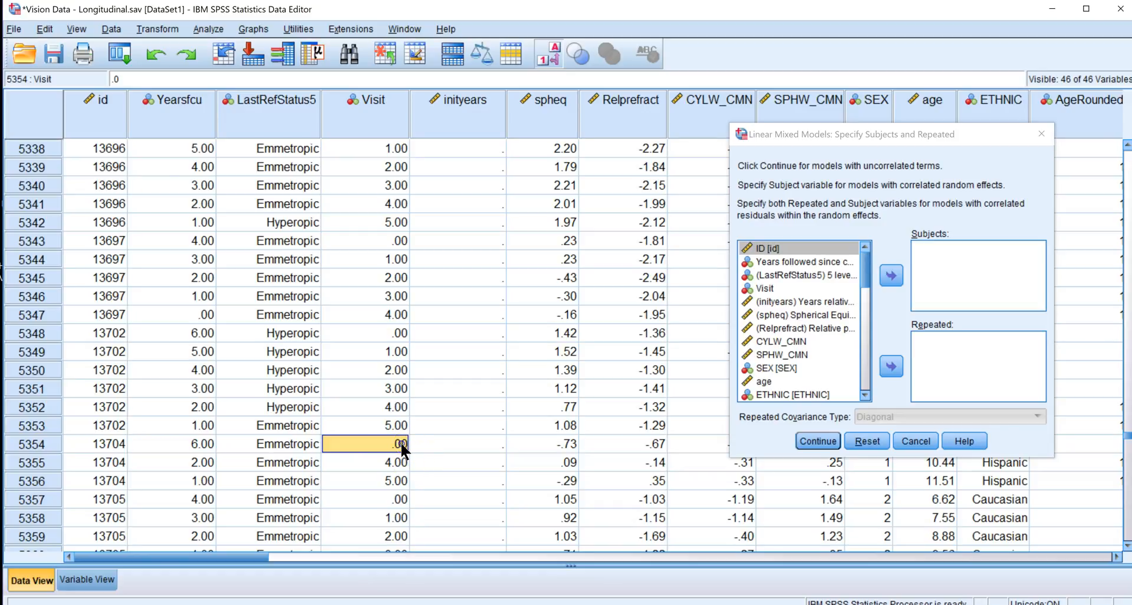
pyautogui.click(437, 445)
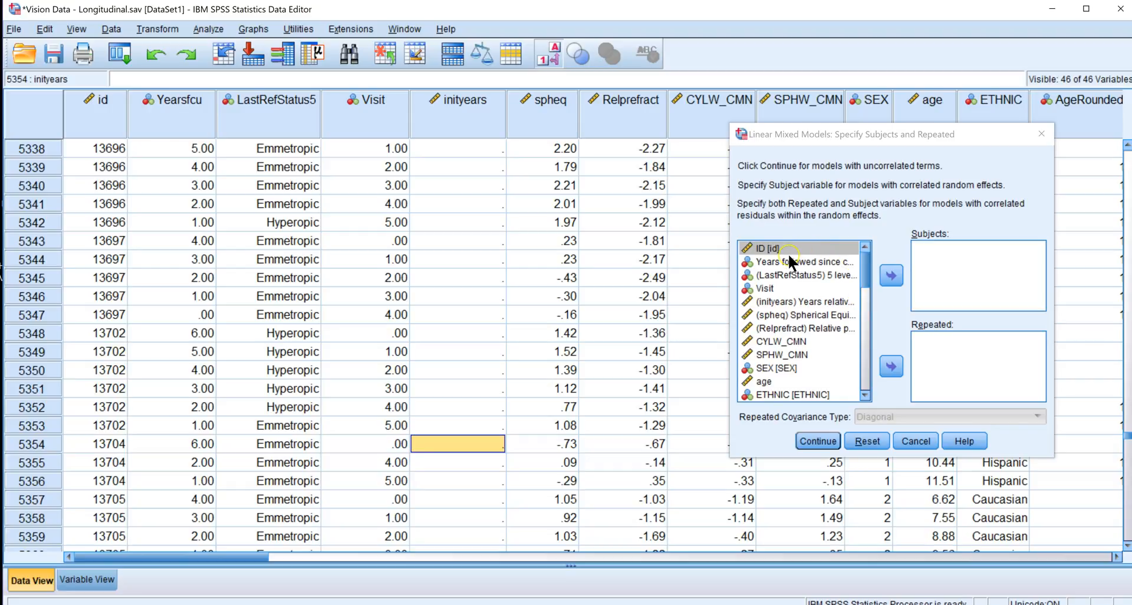
# - Assign ID as the Subjects variable and Visit as the Repeated variable
pyautogui.click(892, 276)
pyautogui.click(921, 244)
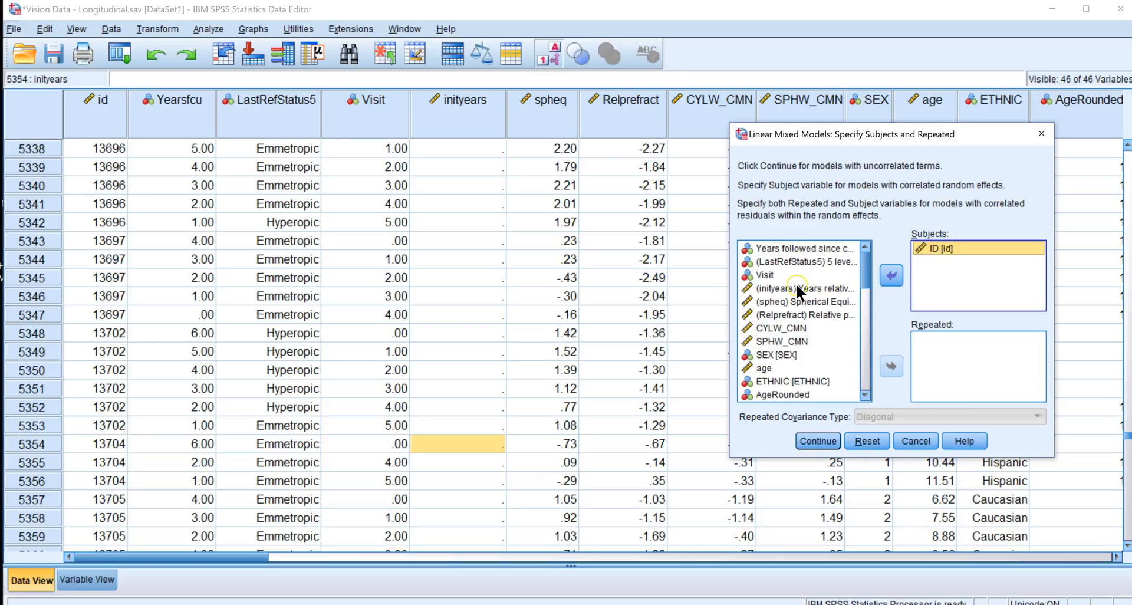
pyautogui.click(761, 275)
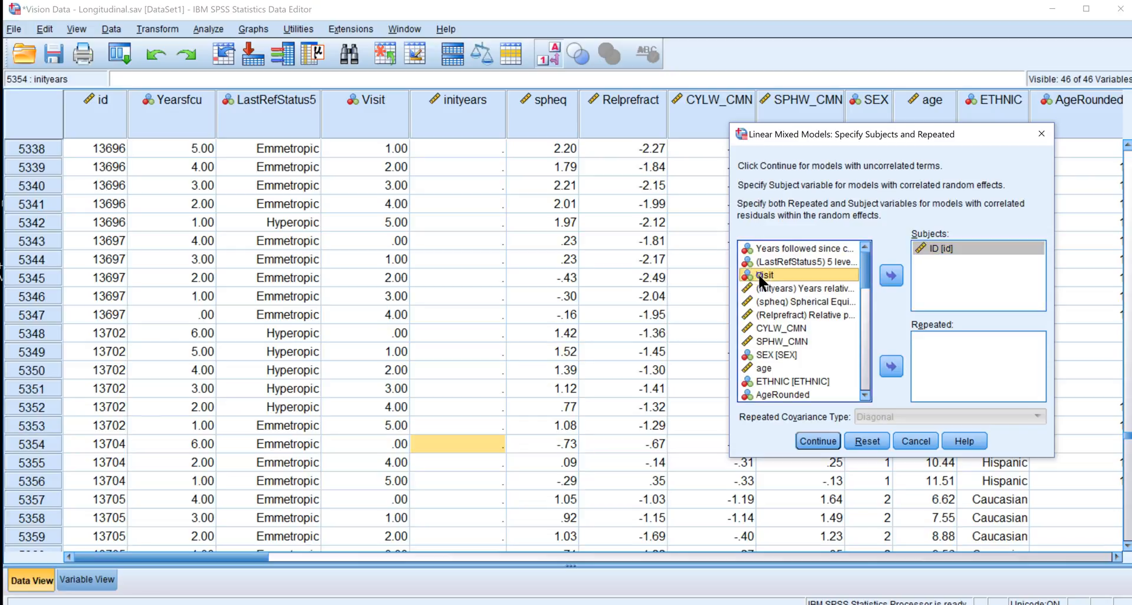
pyautogui.click(892, 367)
# - Set the repeated covariance type to Compound Symmetry and continue to the main model specification
pyautogui.click(927, 417)
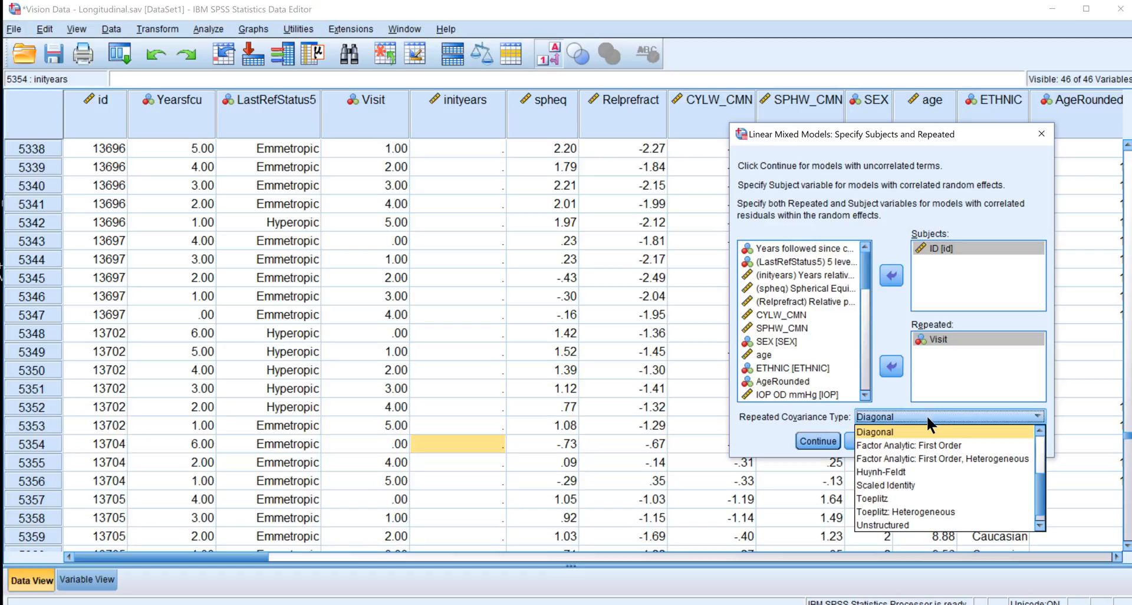
pyautogui.moveTo(1039, 489); pyautogui.dragTo(1039, 450)
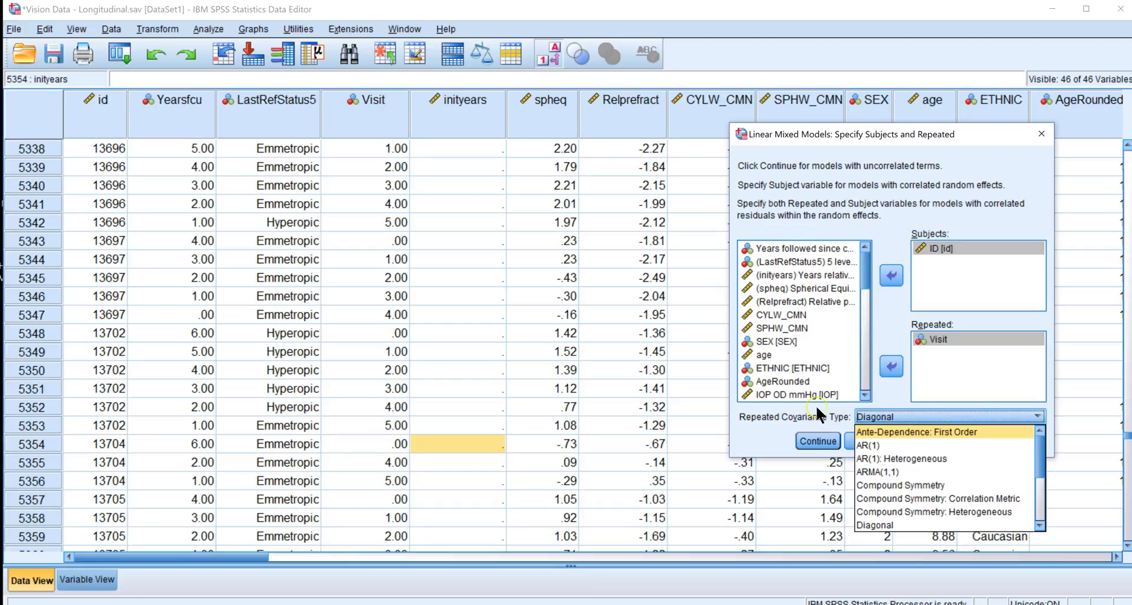
pyautogui.click(887, 486)
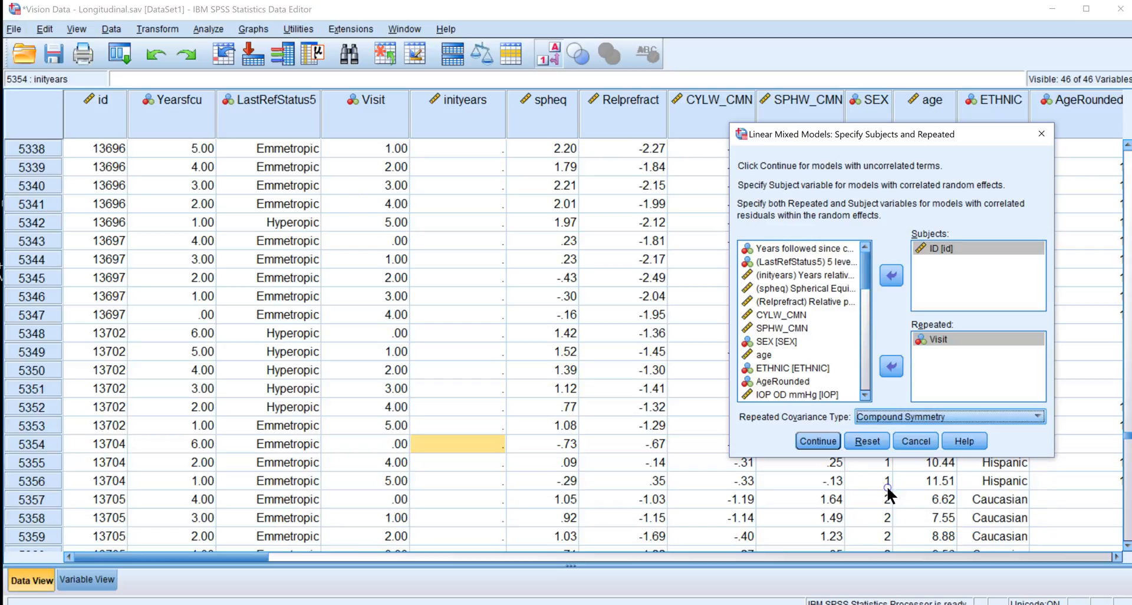
pyautogui.click(808, 440)
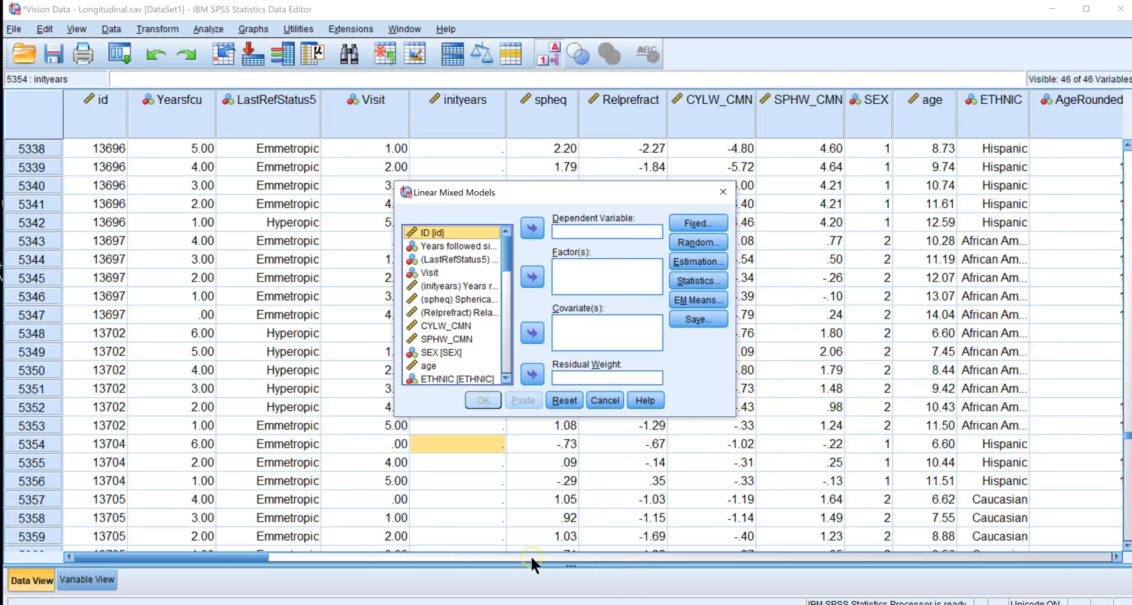
# - Set Mean Axial Length as the dependent variable of the linear mixed model
pyautogui.moveTo(237, 552); pyautogui.dragTo(348, 554)
pyautogui.moveTo(268, 553); pyautogui.dragTo(440, 555)
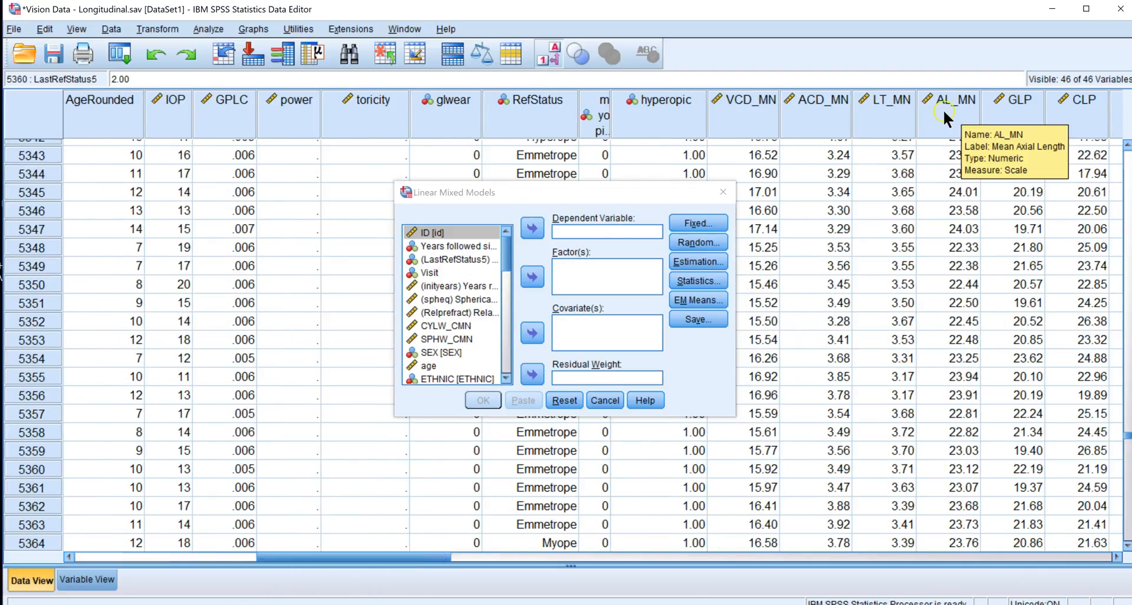
pyautogui.click(507, 359)
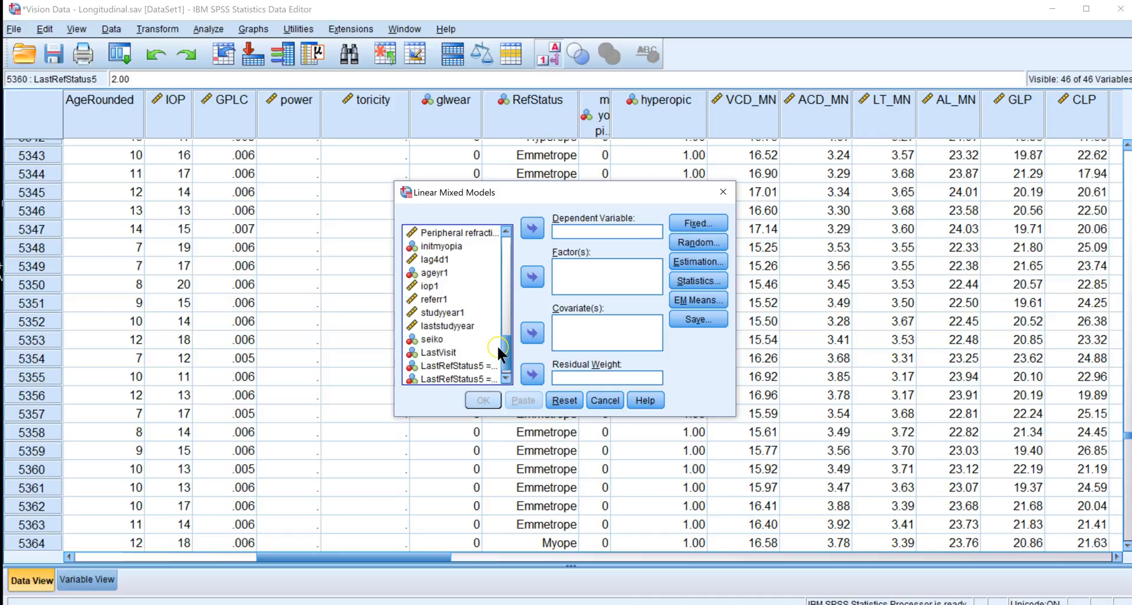
pyautogui.click(497, 348)
pyautogui.moveTo(501, 342); pyautogui.dragTo(506, 297)
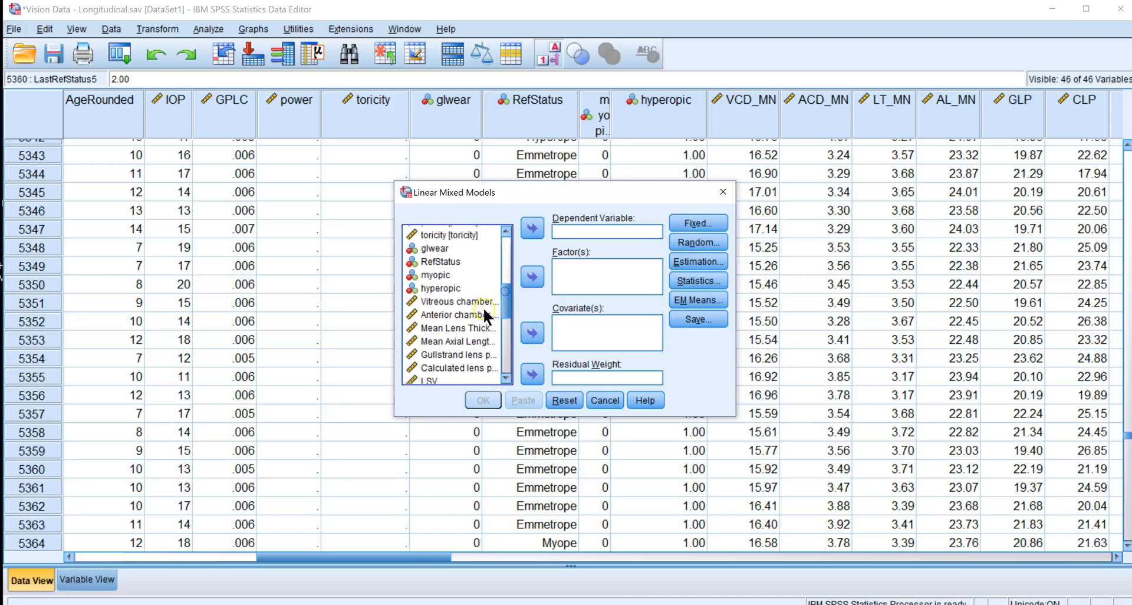
pyautogui.click(454, 341)
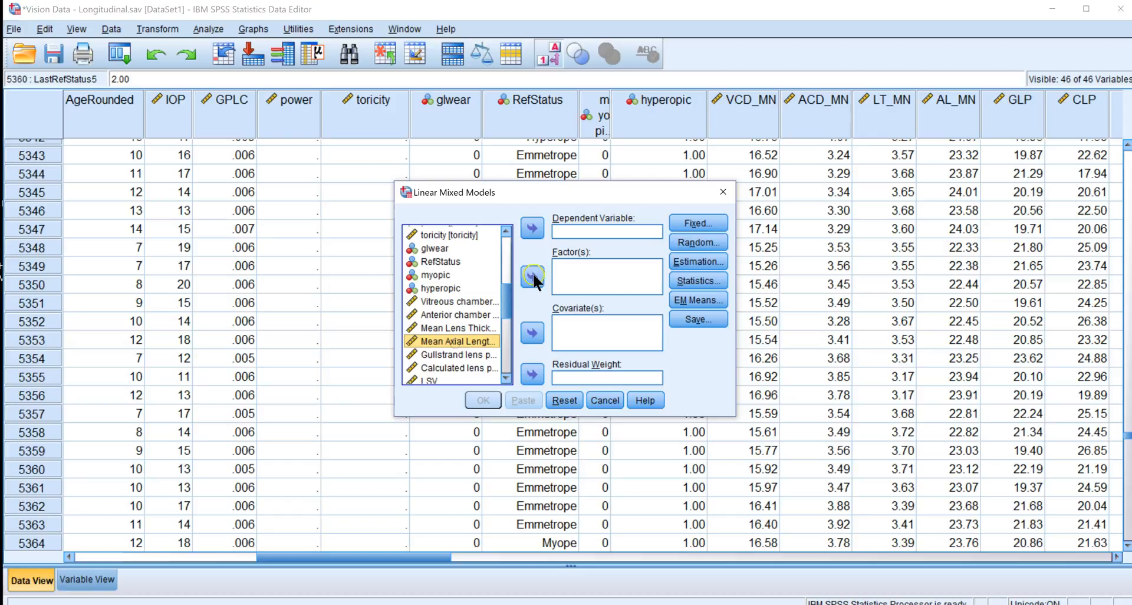
pyautogui.click(532, 230)
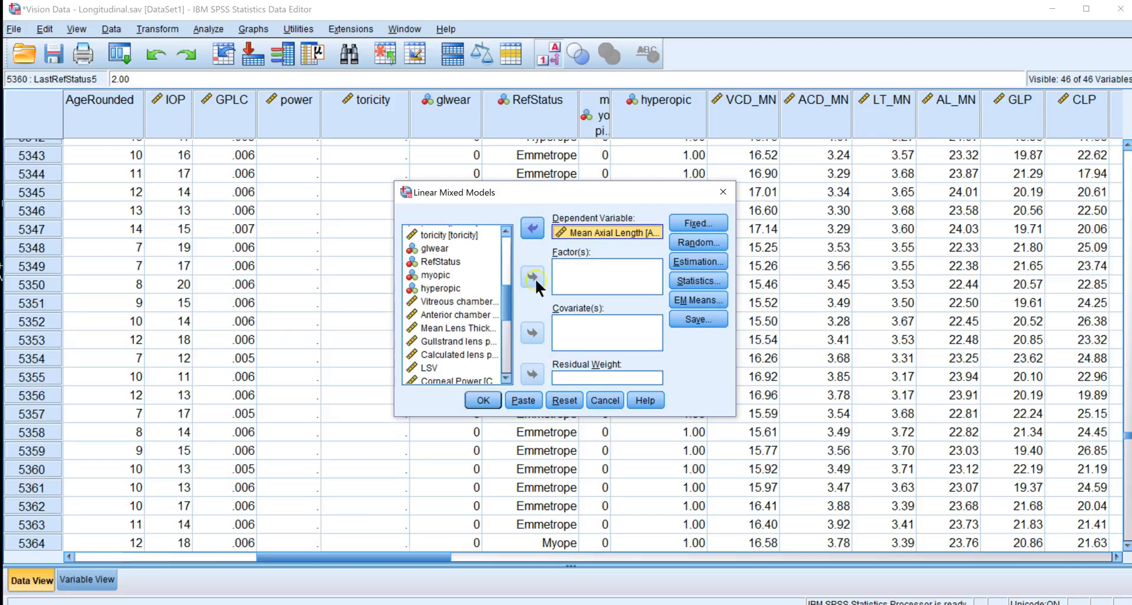
# - Run the model with only the dependent variable assigned, and reopen its main specification with the same subject and repeated settings
pyautogui.click(489, 398)
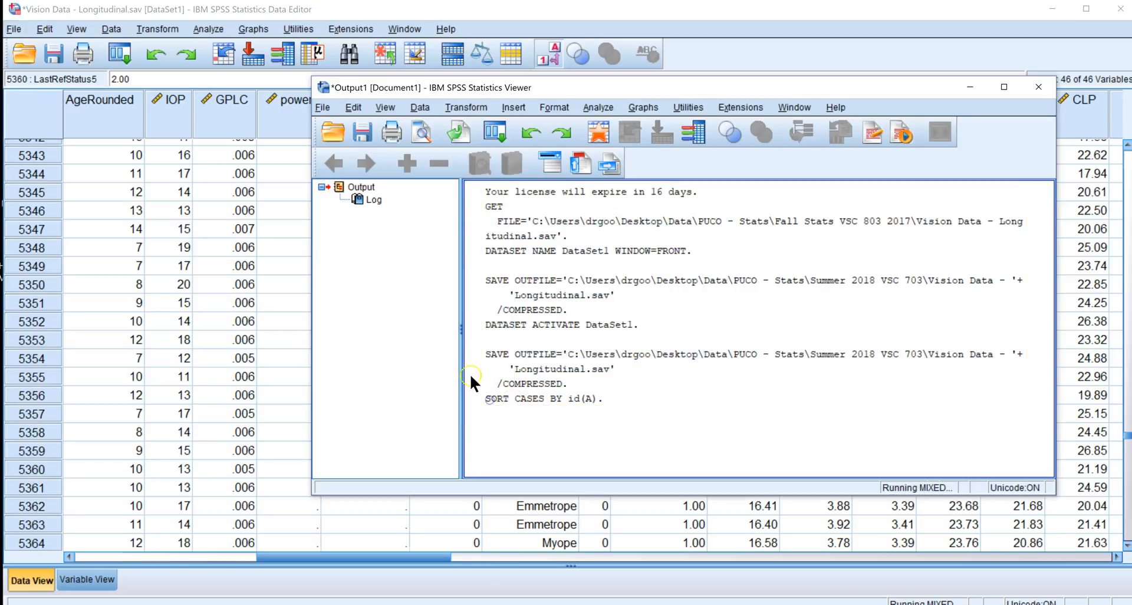
pyautogui.click(970, 87)
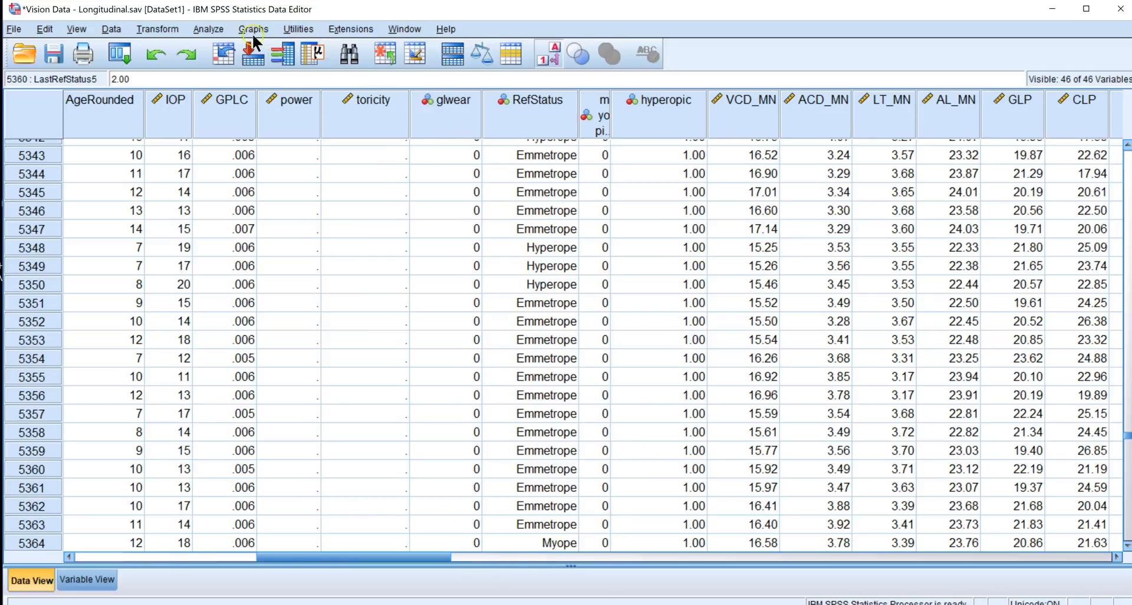
pyautogui.click(210, 29)
pyautogui.moveTo(226, 66)
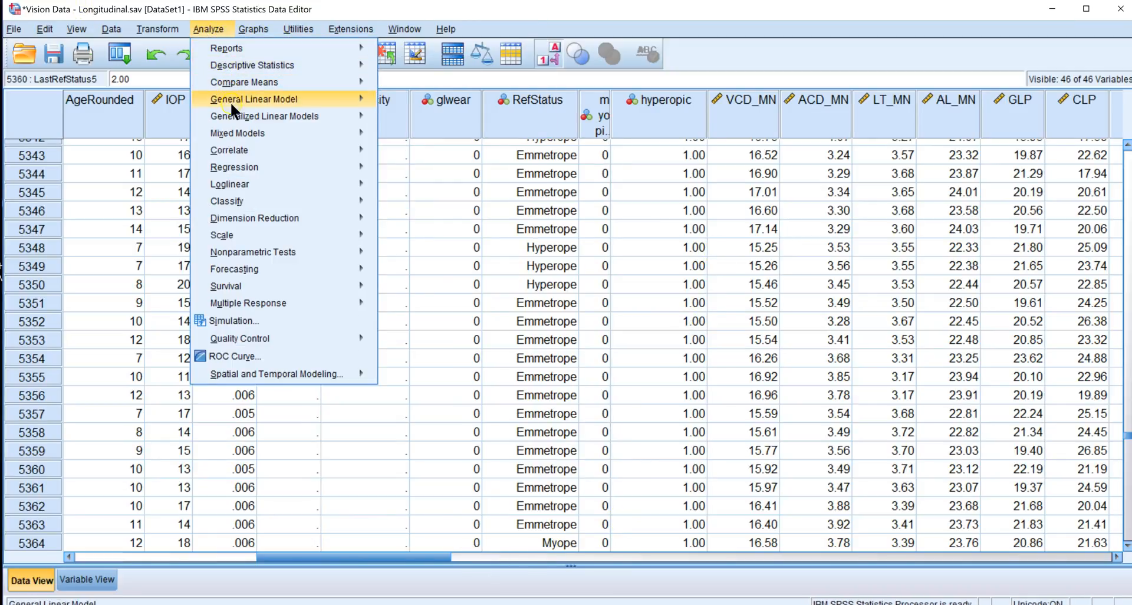
pyautogui.moveTo(236, 132)
pyautogui.click(399, 135)
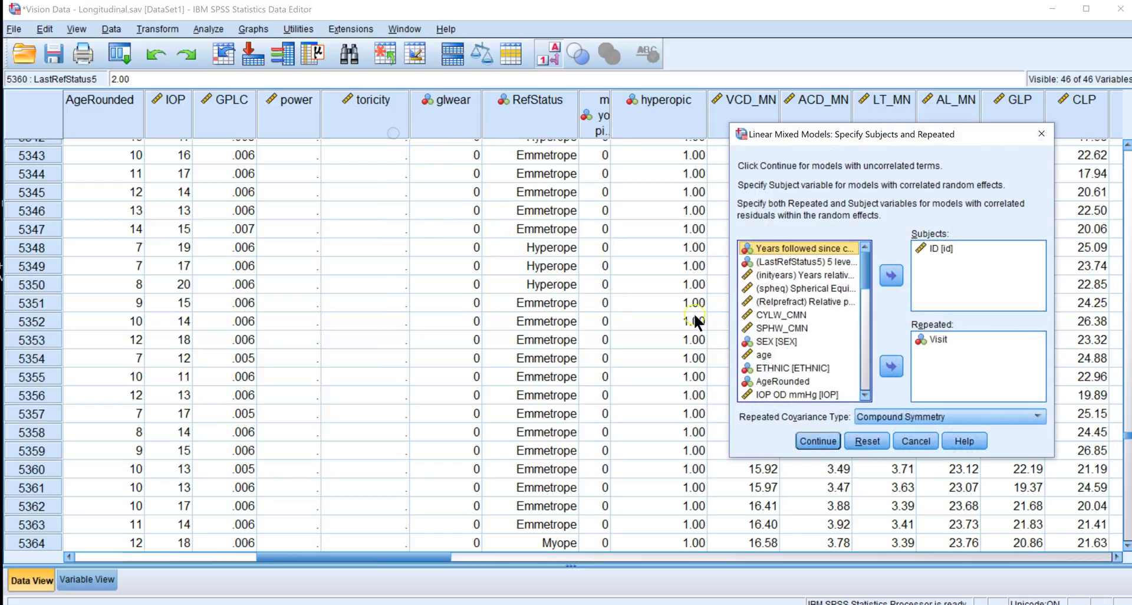
pyautogui.click(820, 441)
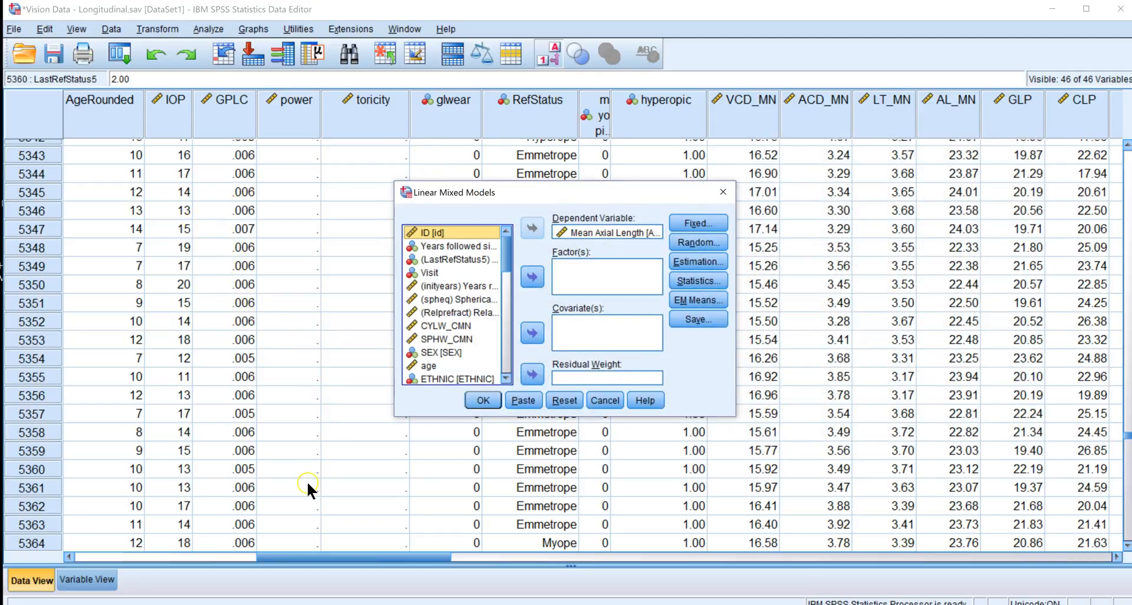
# - Add LastRefStatus5 and Visit as factors of the mixed model
pyautogui.moveTo(274, 555); pyautogui.dragTo(97, 529)
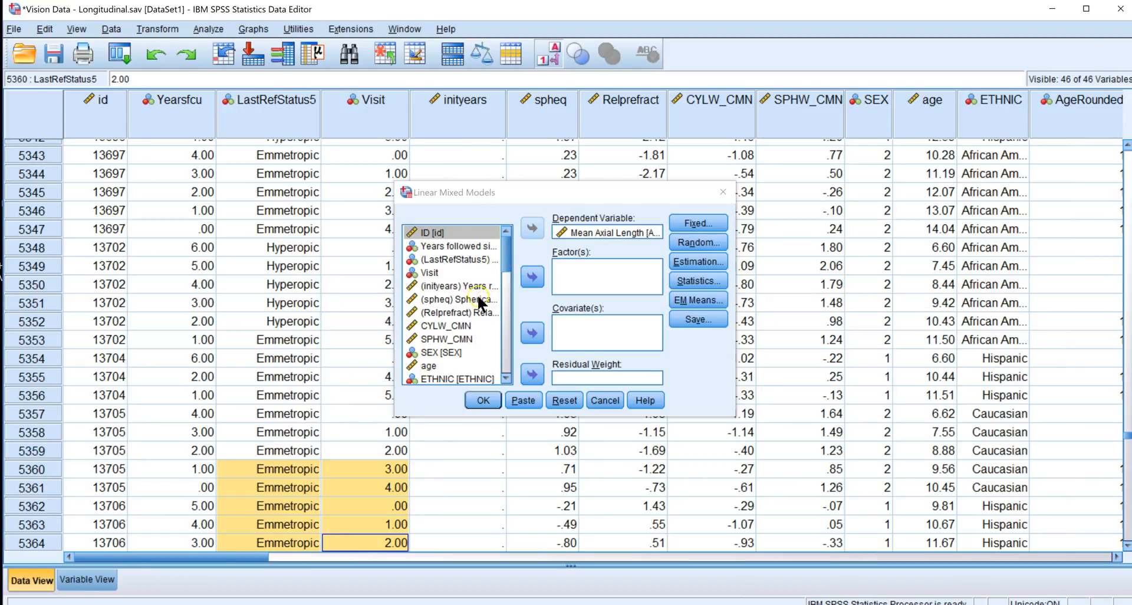
pyautogui.click(469, 259)
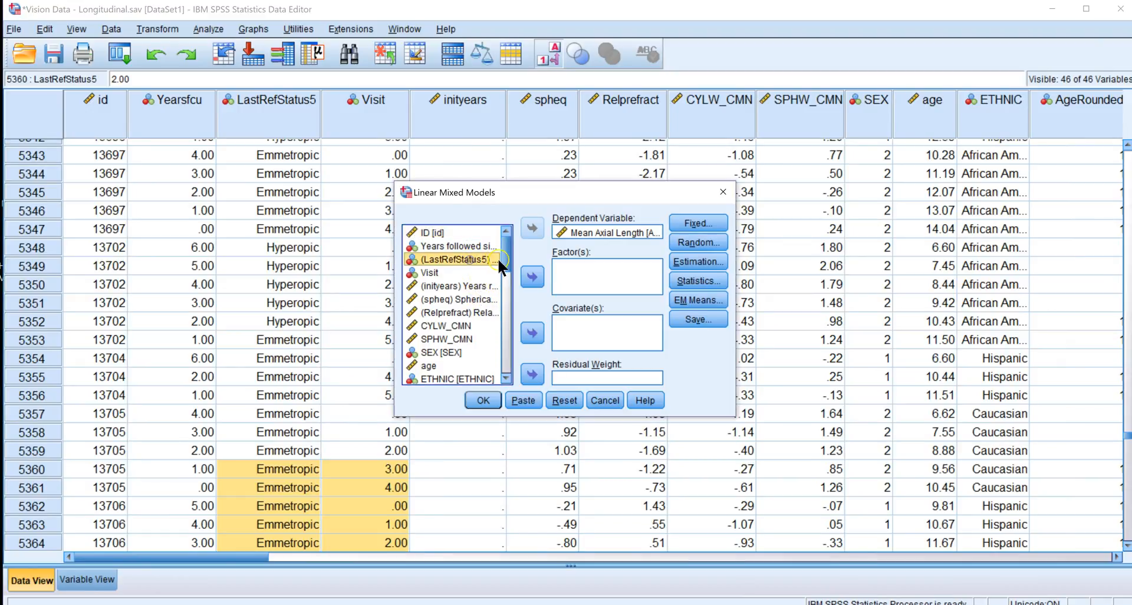
pyautogui.click(533, 275)
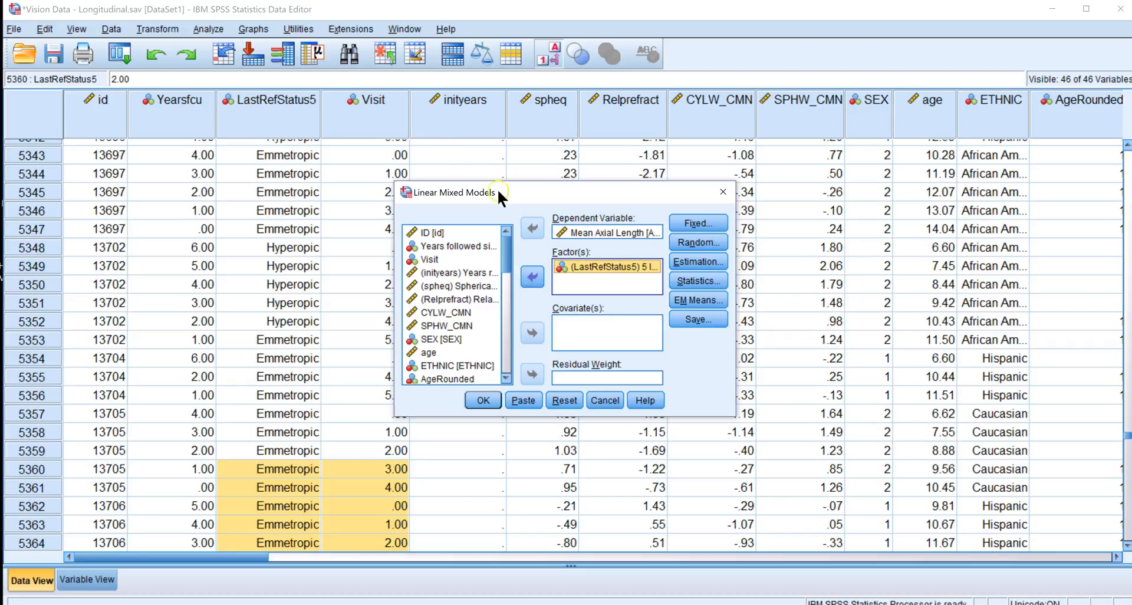
pyautogui.click(440, 259)
pyautogui.click(531, 276)
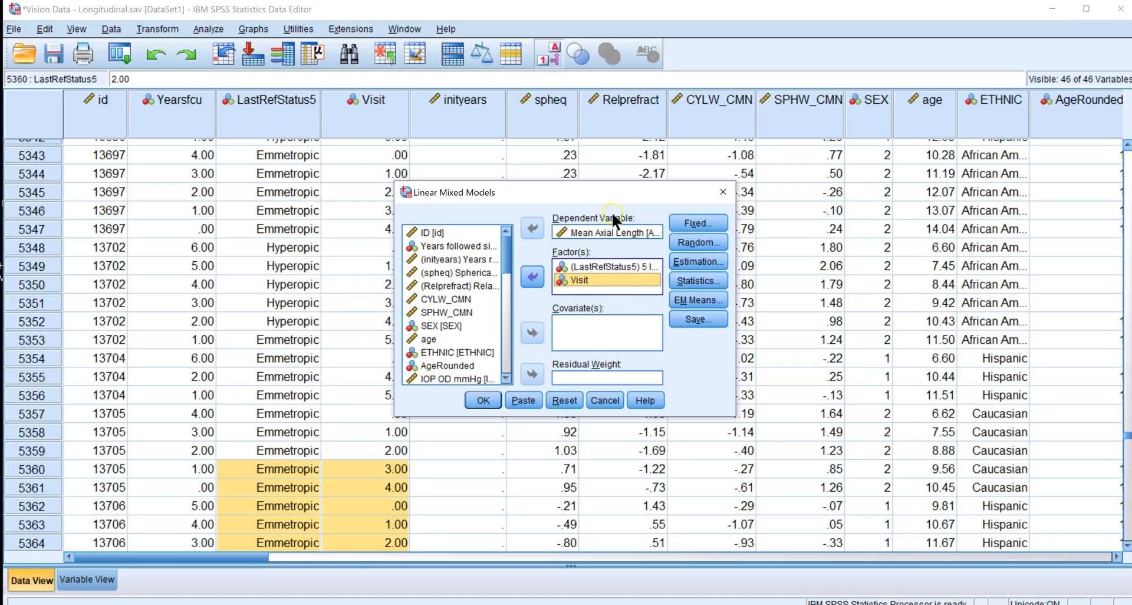
# - Define the fixed effects as a full factorial of LastRefStatus5 and Visit, including their interaction
pyautogui.click(696, 224)
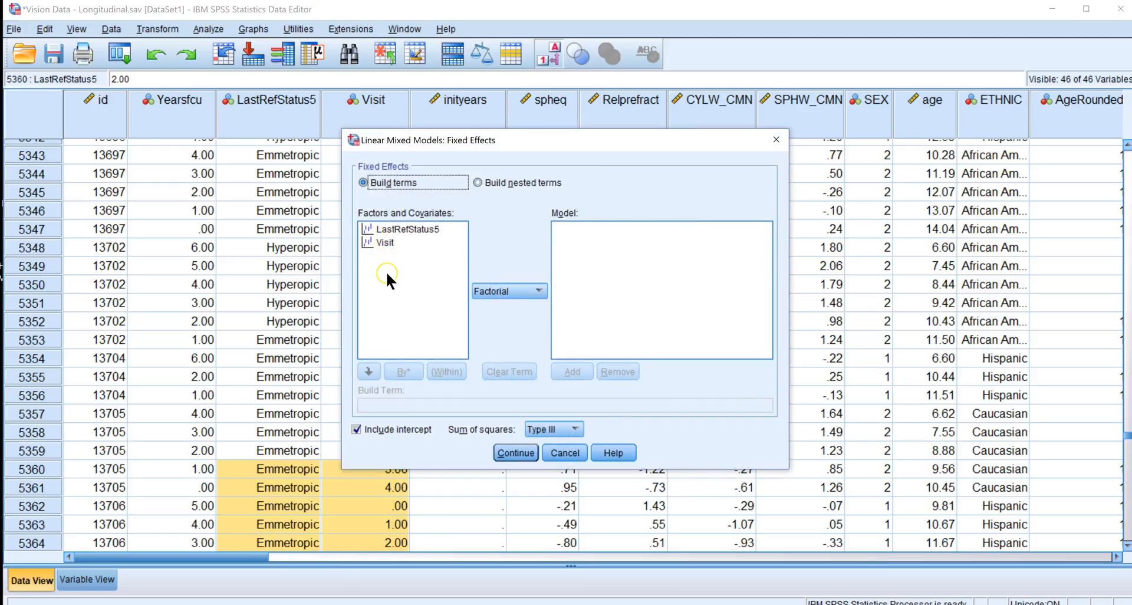
pyautogui.click(391, 227)
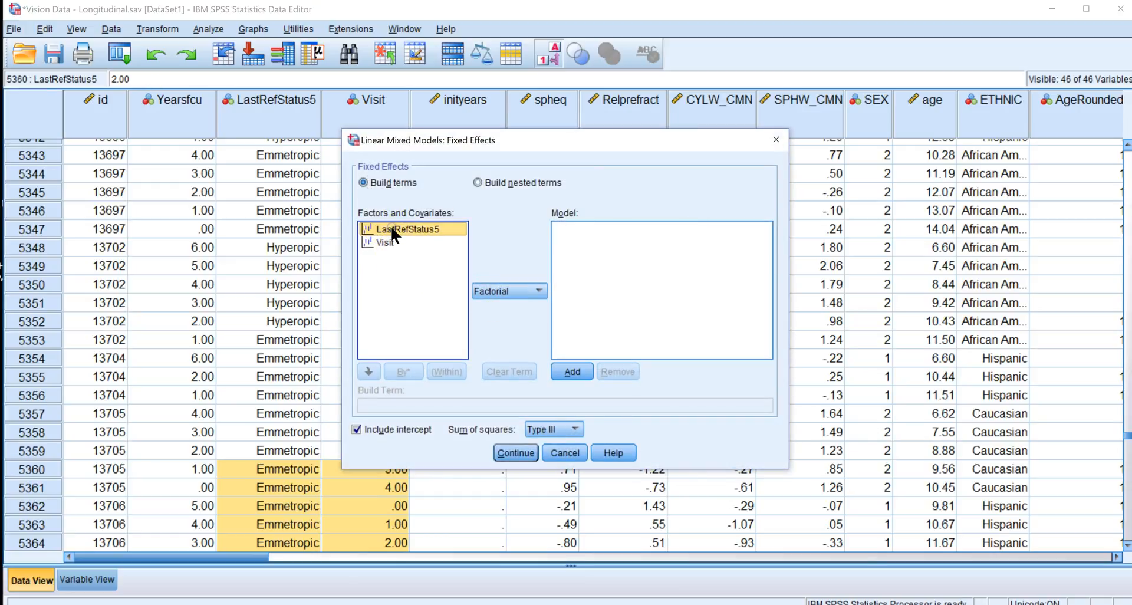
pyautogui.keyDown('shift'); pyautogui.click(384, 239); pyautogui.keyUp('shift')
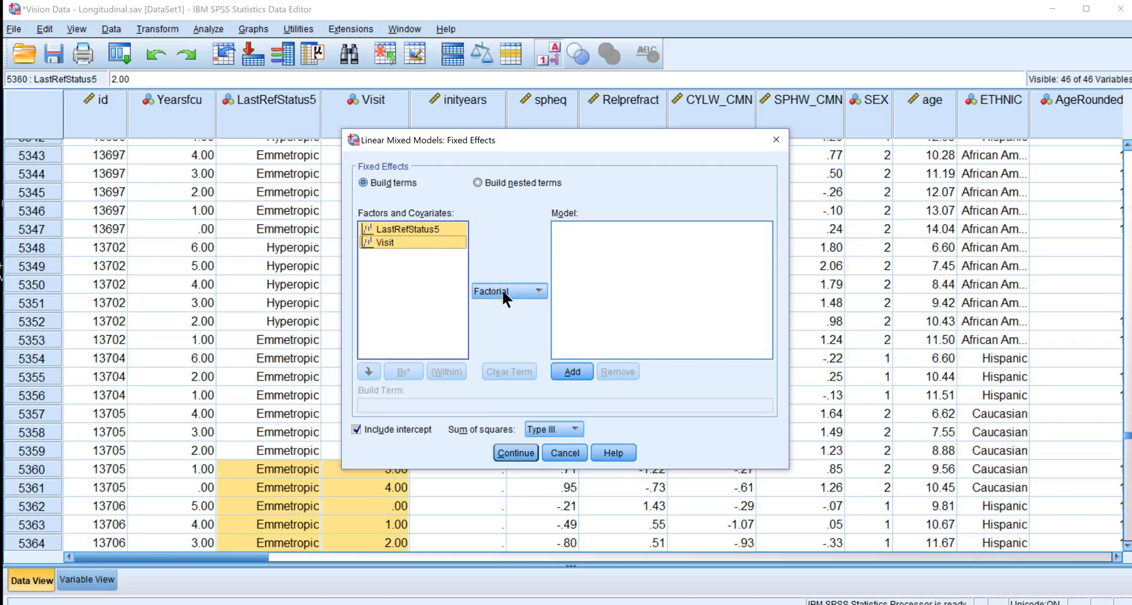
pyautogui.click(566, 370)
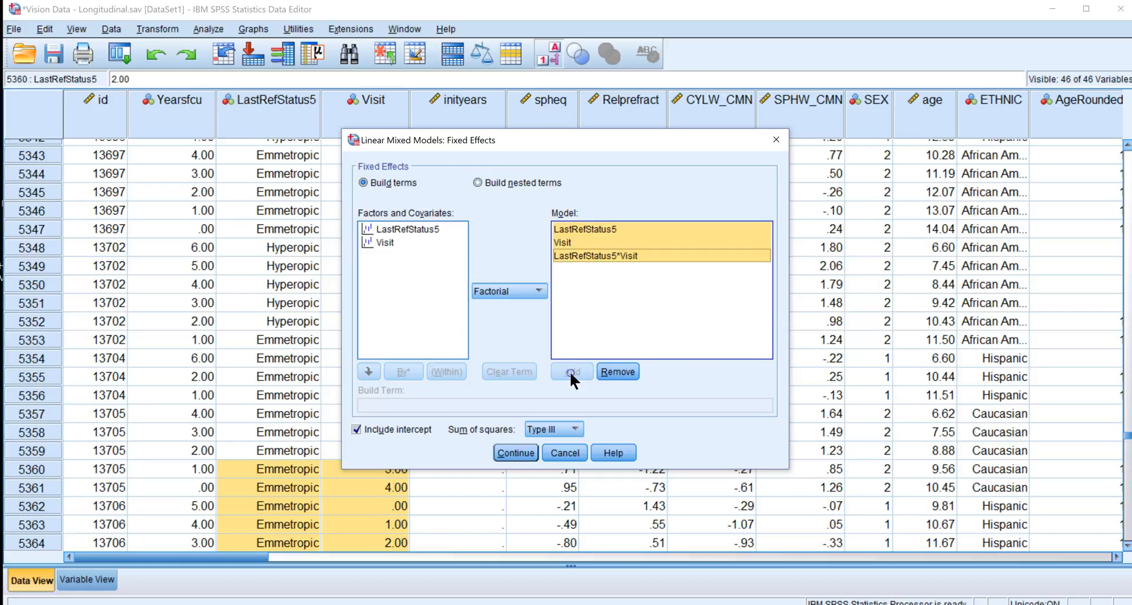
pyautogui.click(597, 233)
pyautogui.click(510, 462)
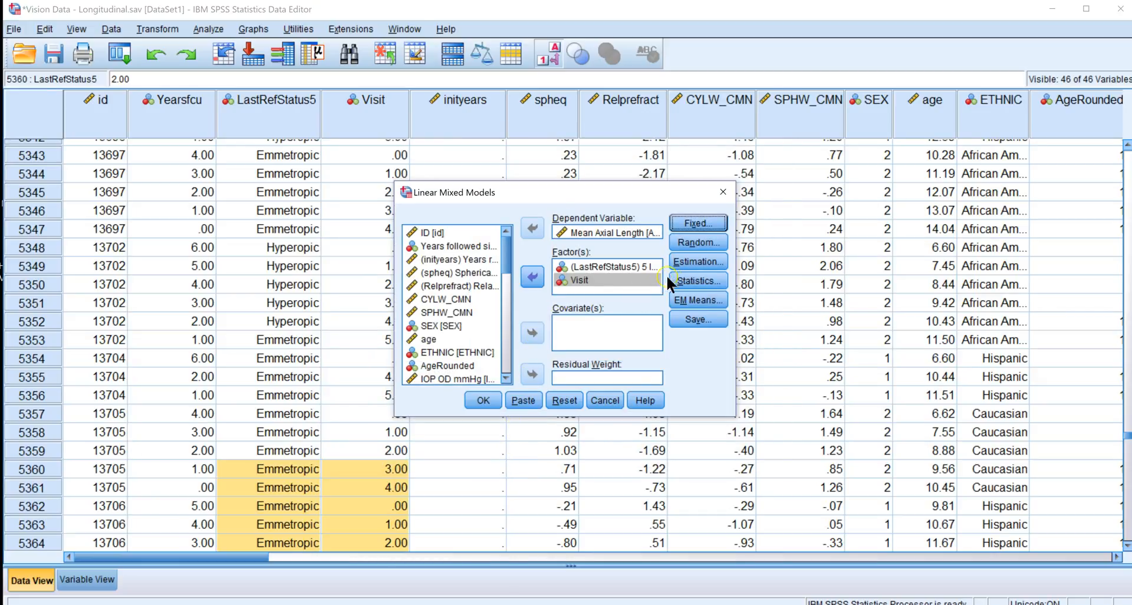
# - Request descriptive statistics and tests for covariance parameters in the model's statistics options
pyautogui.click(695, 282)
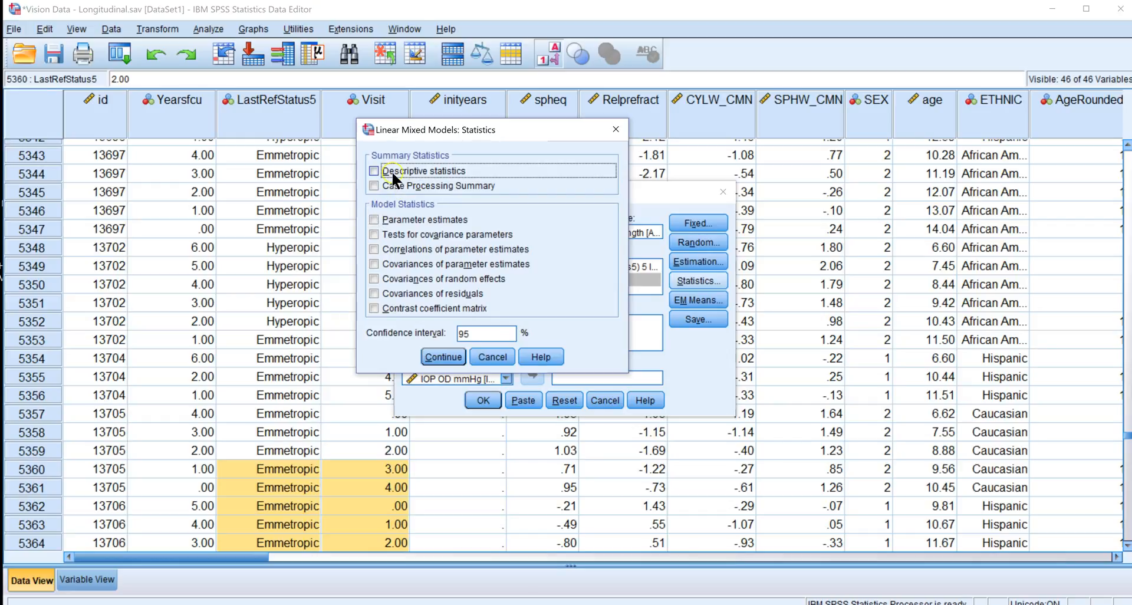
pyautogui.click(373, 171)
pyautogui.click(374, 234)
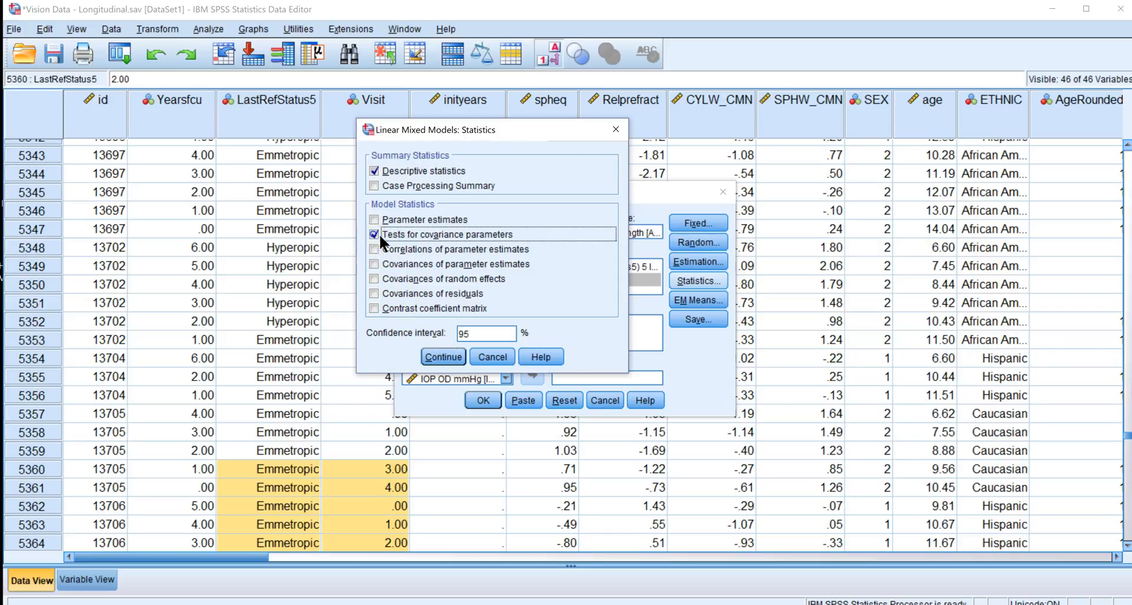
pyautogui.click(448, 355)
# - Request estimated marginal means for LastRefStatus5, Visit and LastRefStatus5*Visit, comparing main effects with the LSD(none) adjustment
pyautogui.click(683, 302)
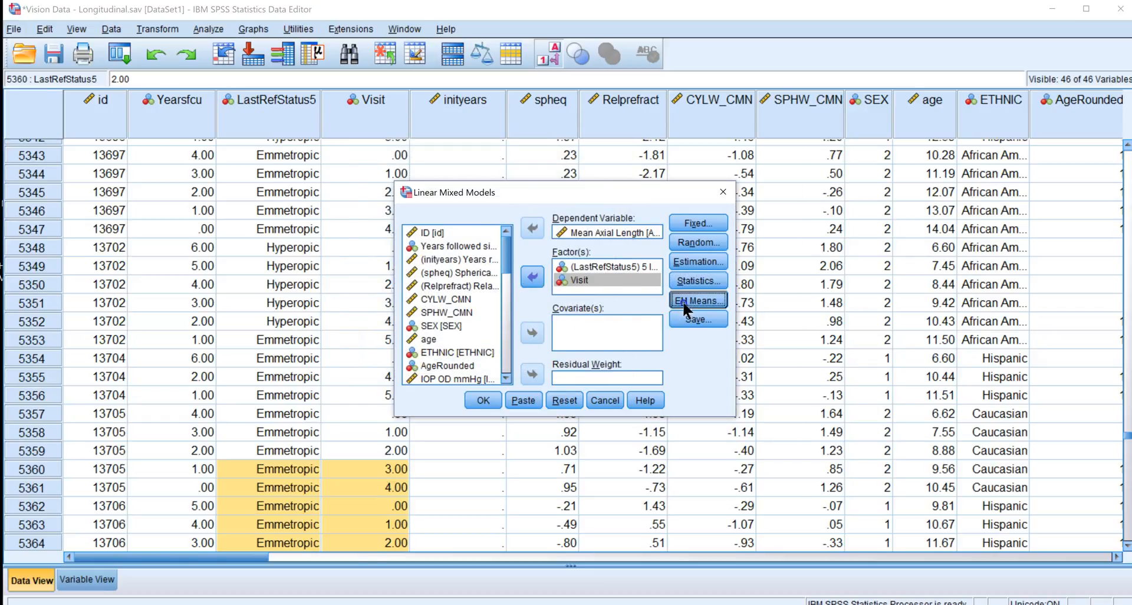
pyautogui.click(377, 194)
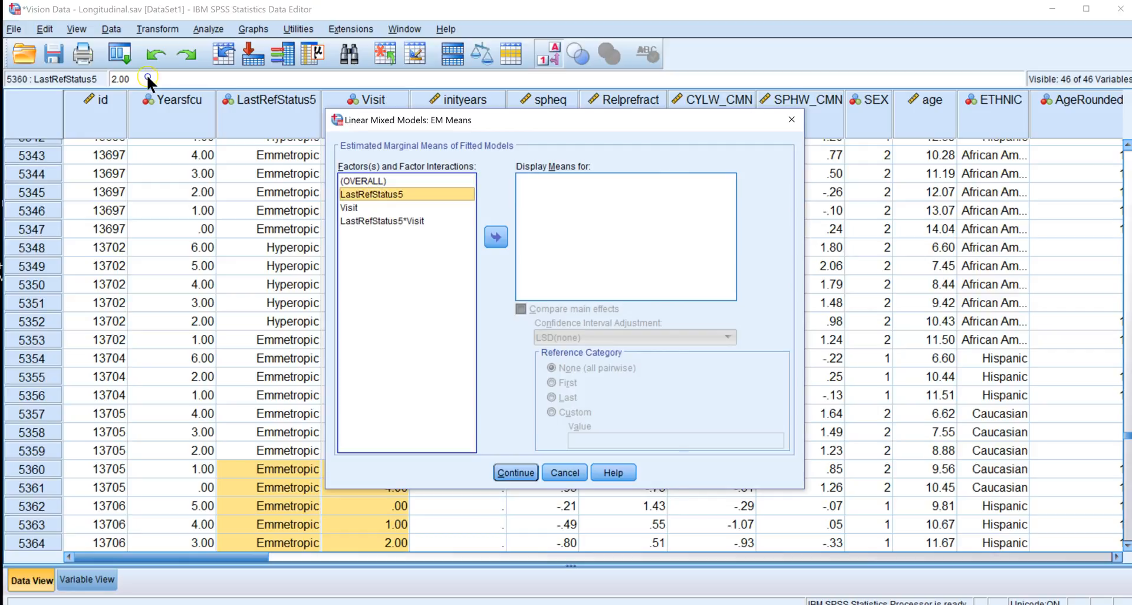
pyautogui.keyDown('shift'); pyautogui.click(373, 221); pyautogui.keyUp('shift')
pyautogui.click(495, 238)
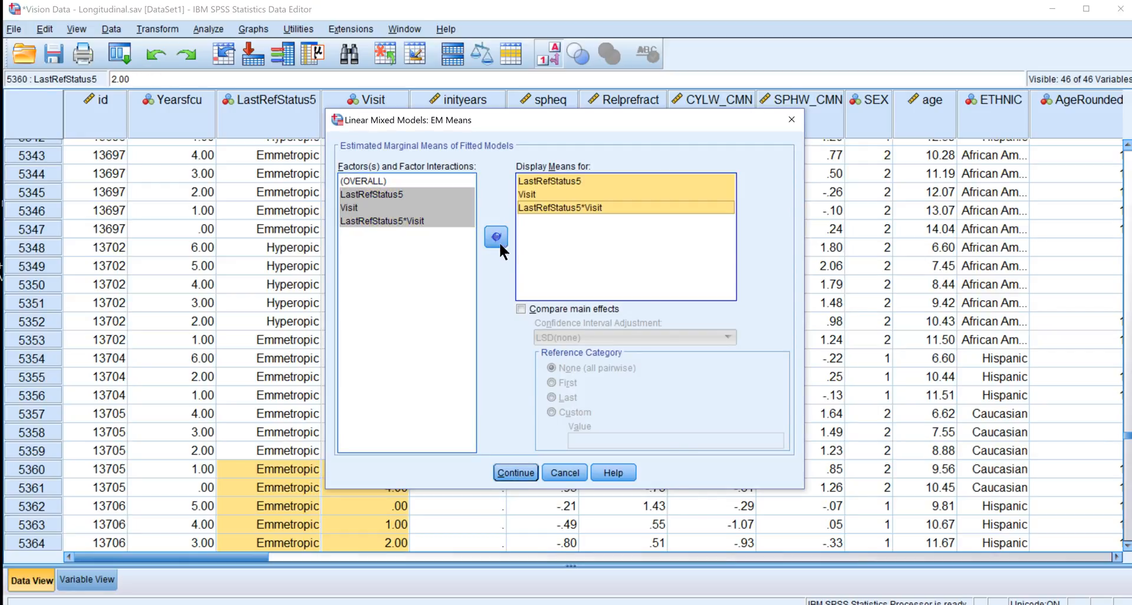
pyautogui.click(523, 308)
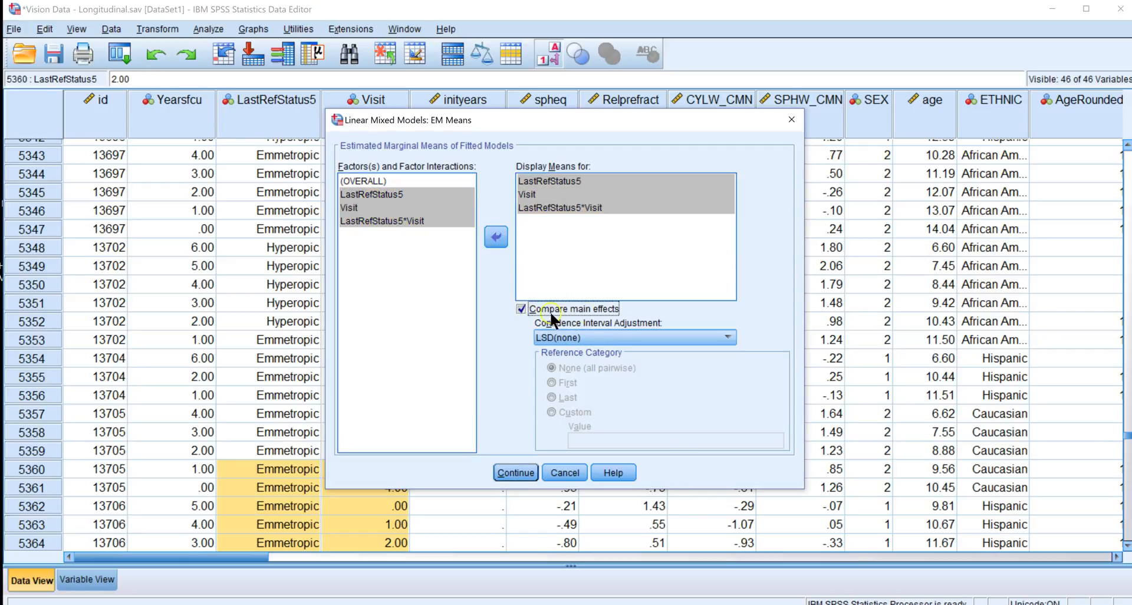
pyautogui.click(512, 473)
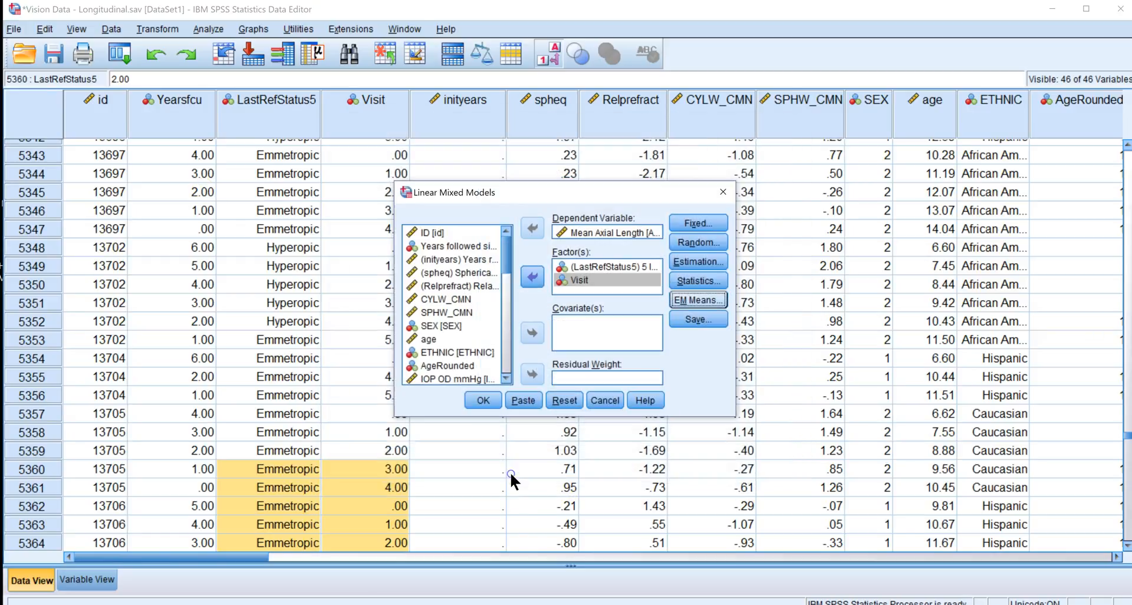
# - Run the mixed model and delete the Descriptive Statistics table from its output
pyautogui.click(481, 401)
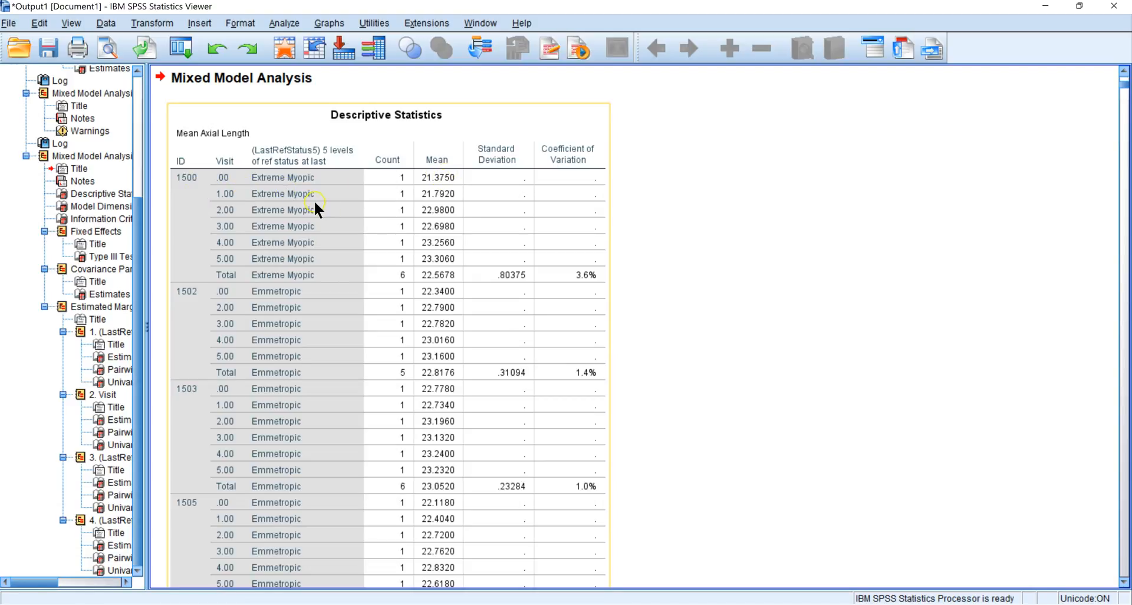
pyautogui.scroll(-2, 313, 199)
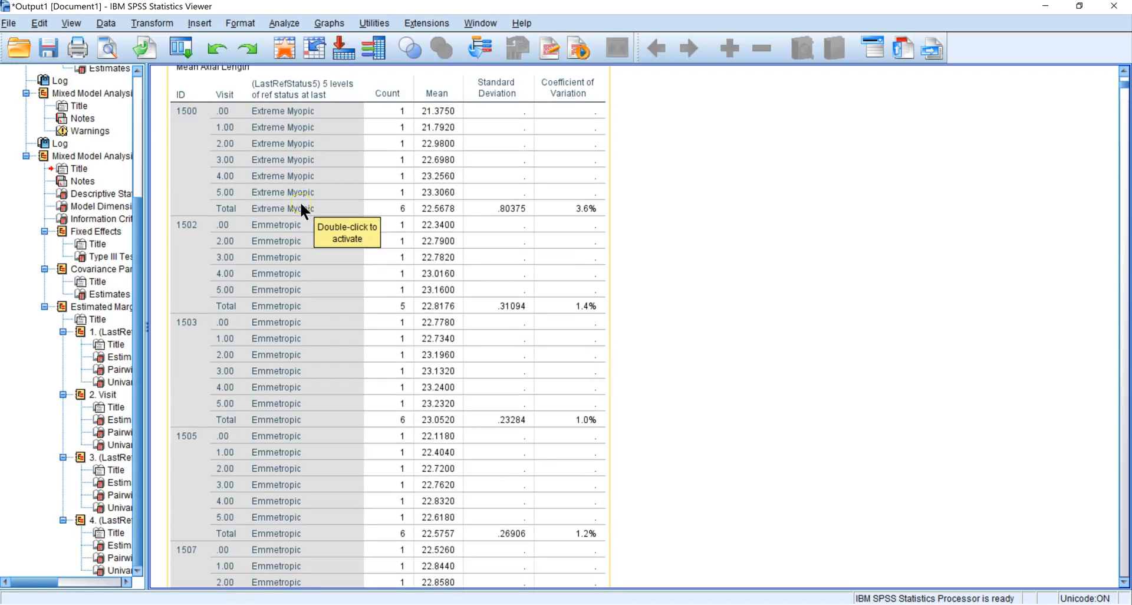
pyautogui.scroll(-20, 300, 202)
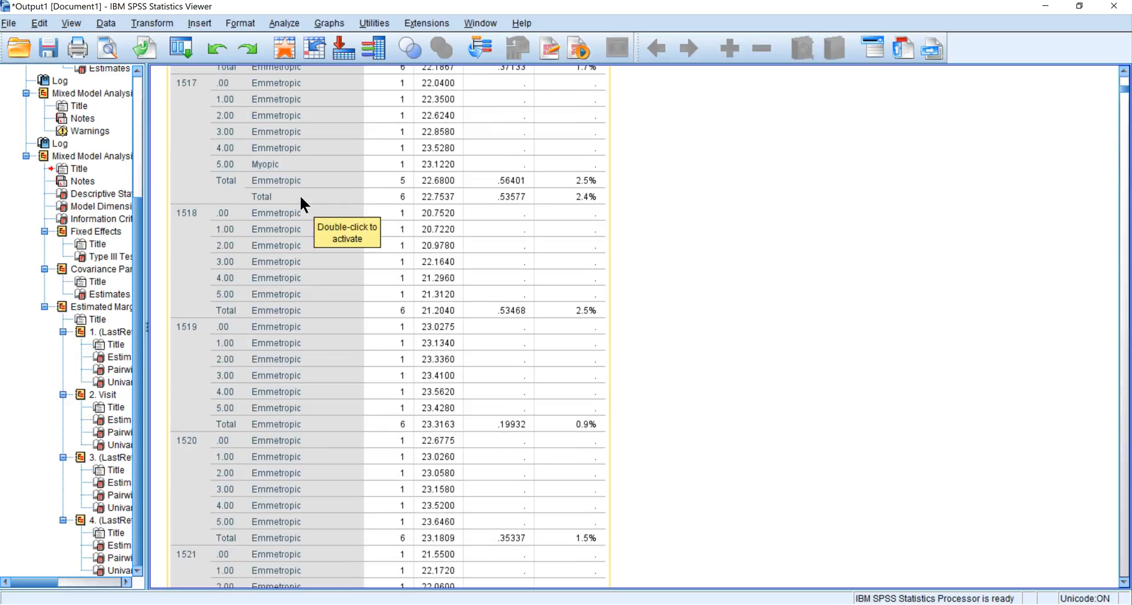
pyautogui.click(161, 256)
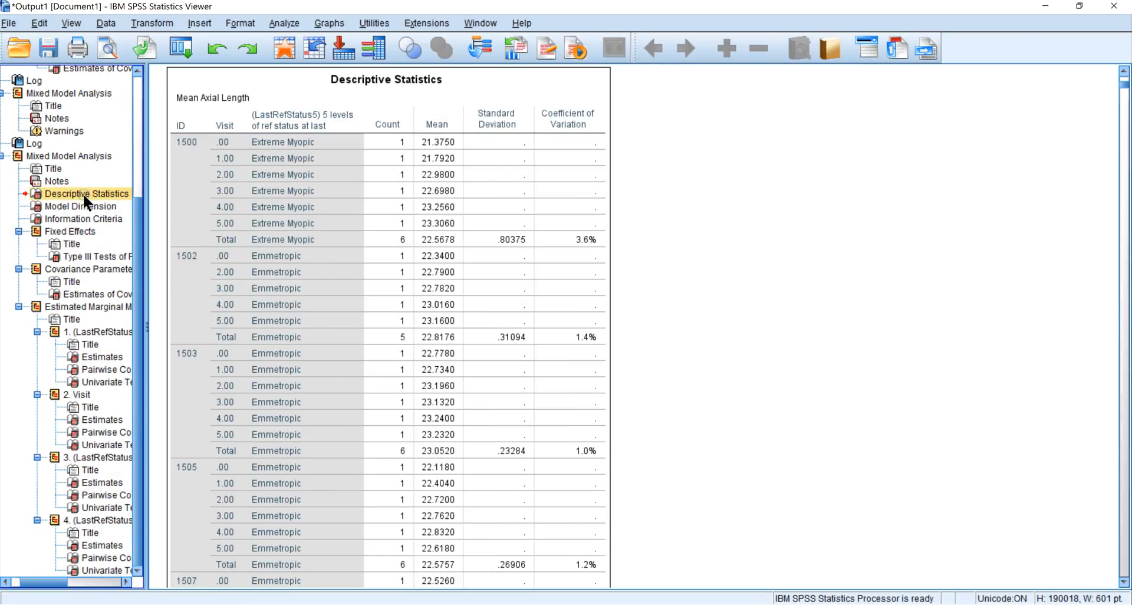
pyautogui.press('Delete')
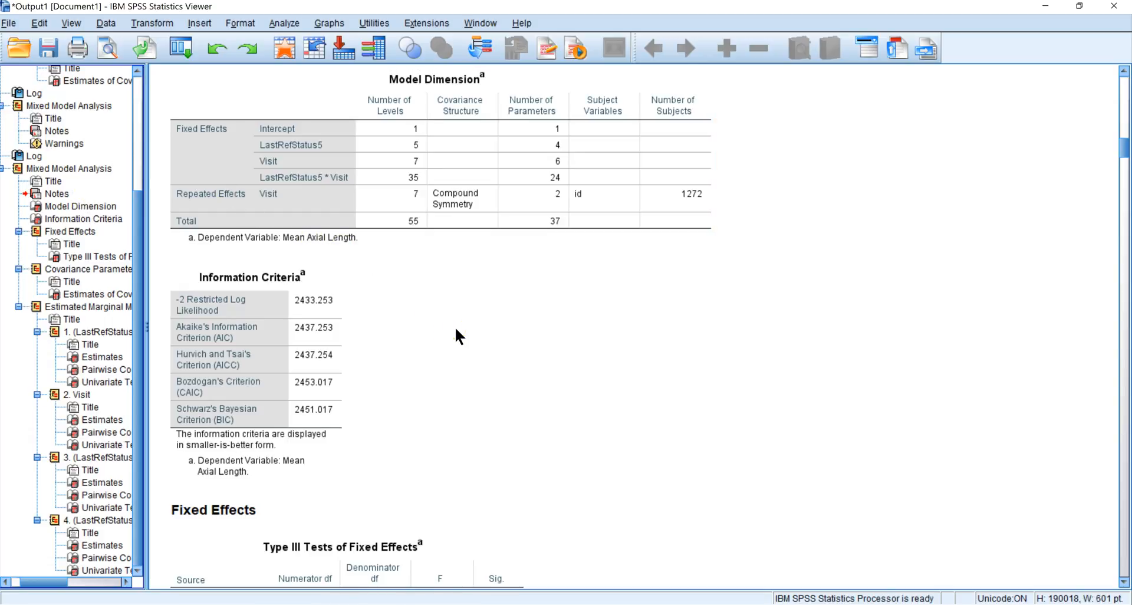
# - Examine the Model Dimension table's levels, parameters and subjects, and the fit values in the Information Criteria table
pyautogui.click(387, 146)
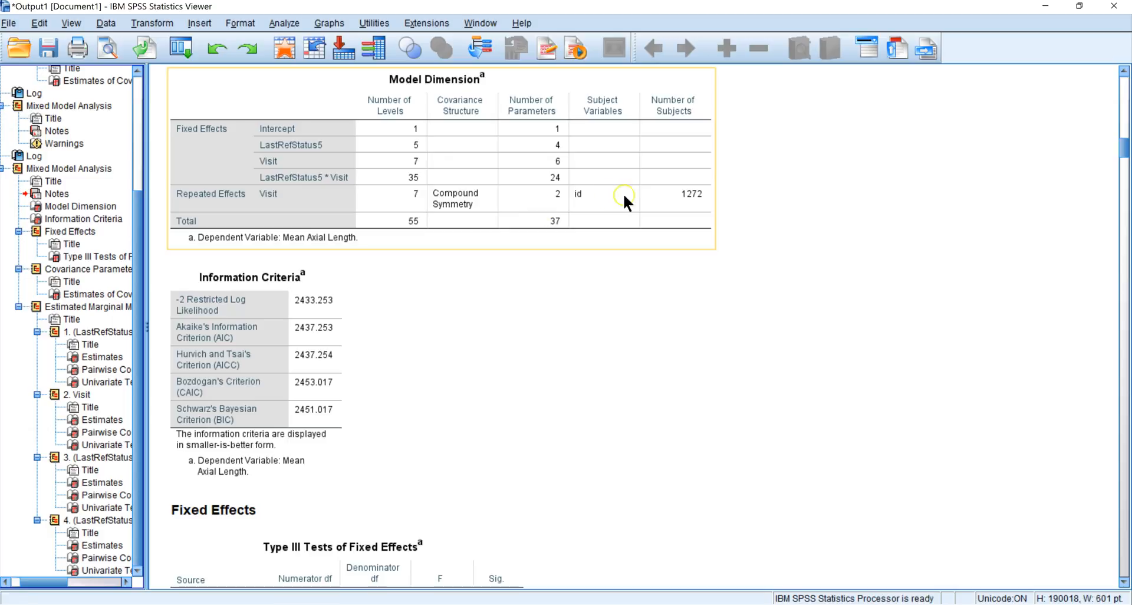
pyautogui.click(686, 262)
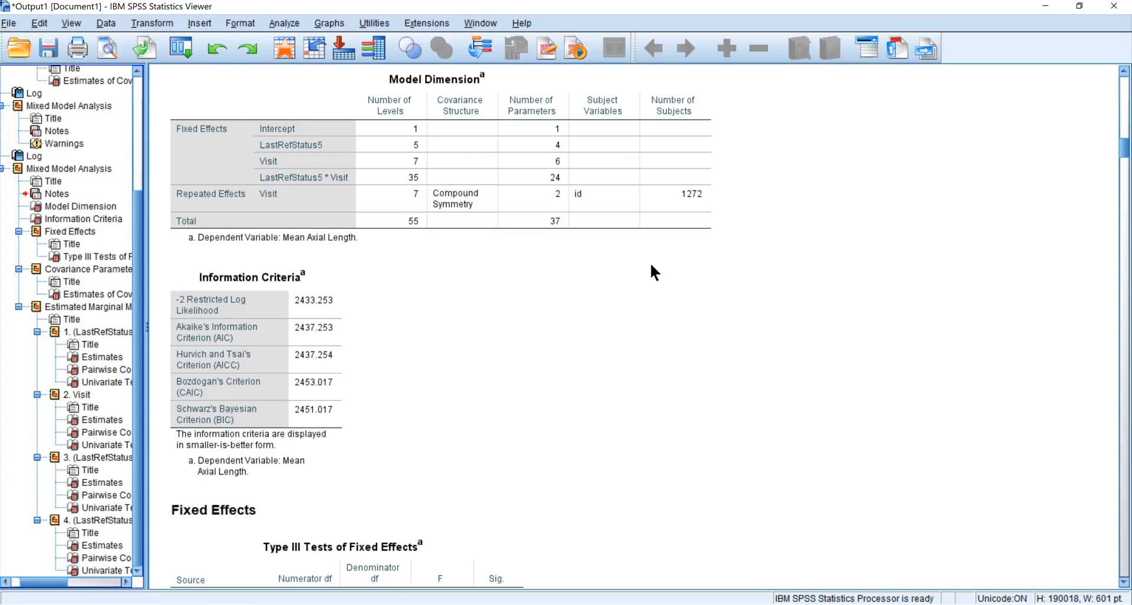
pyautogui.click(253, 392)
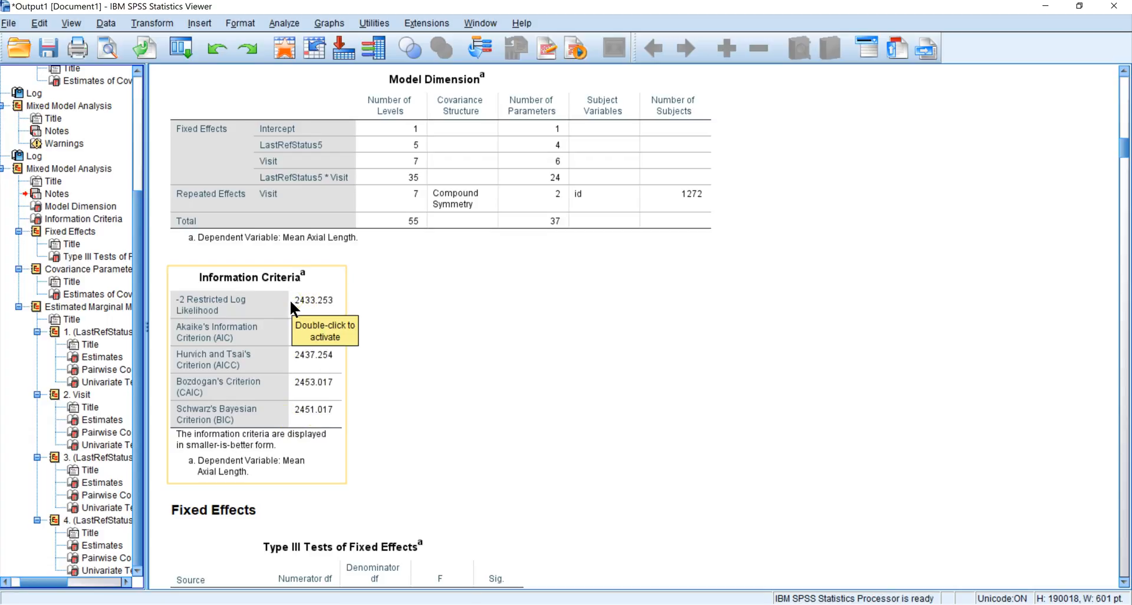
pyautogui.click(384, 300)
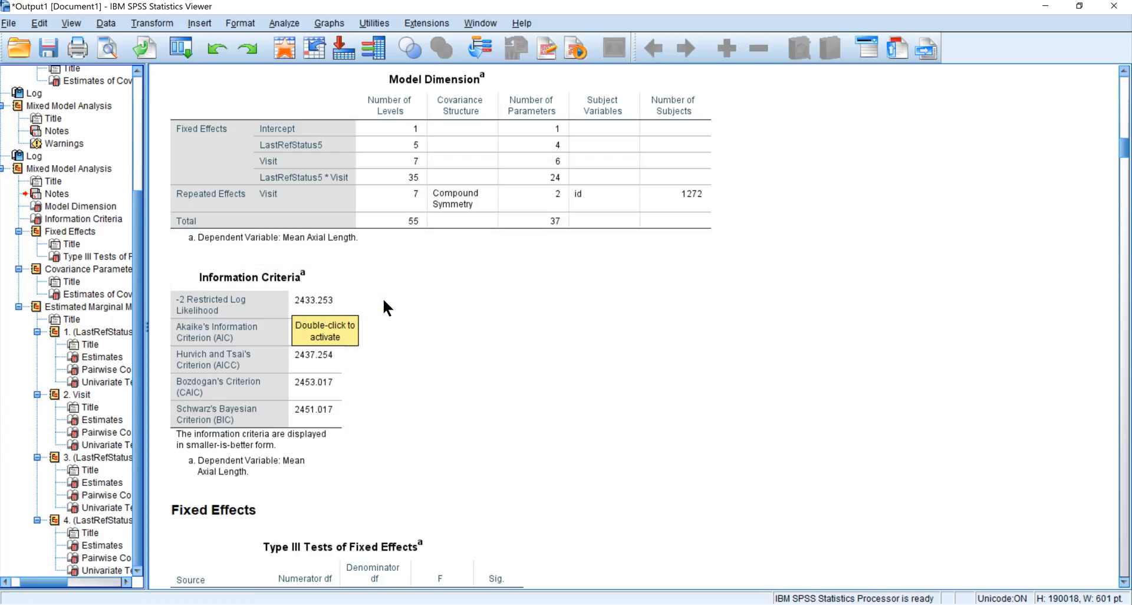
# - Review the Information Criteria table and the Type III Tests of Fixed Effects for LastRefStatus5, Visit and their interaction
pyautogui.click(302, 293)
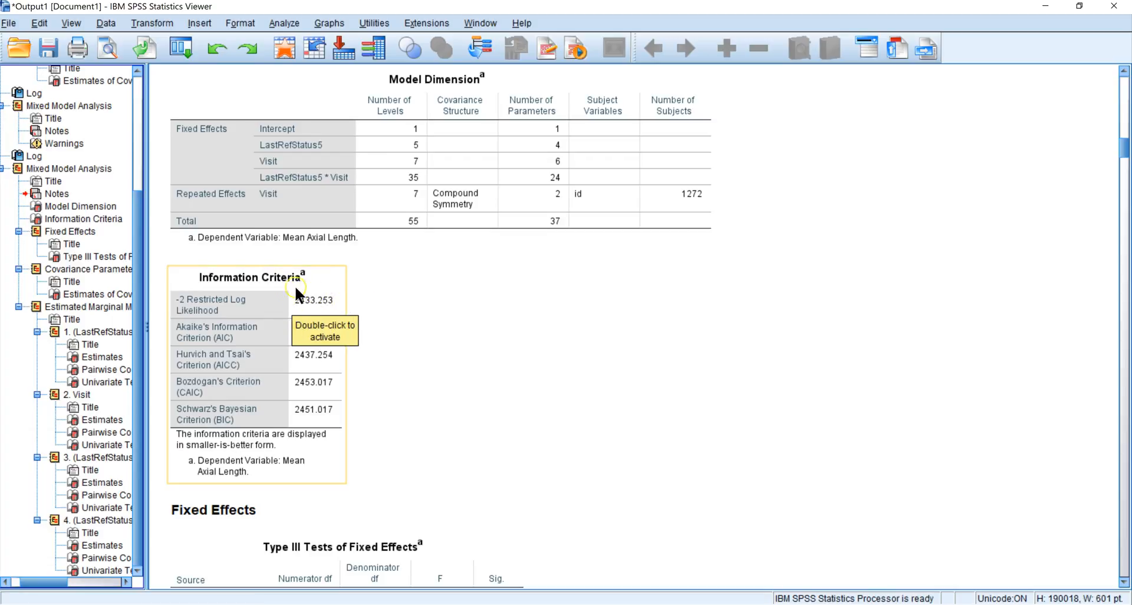
pyautogui.click(384, 328)
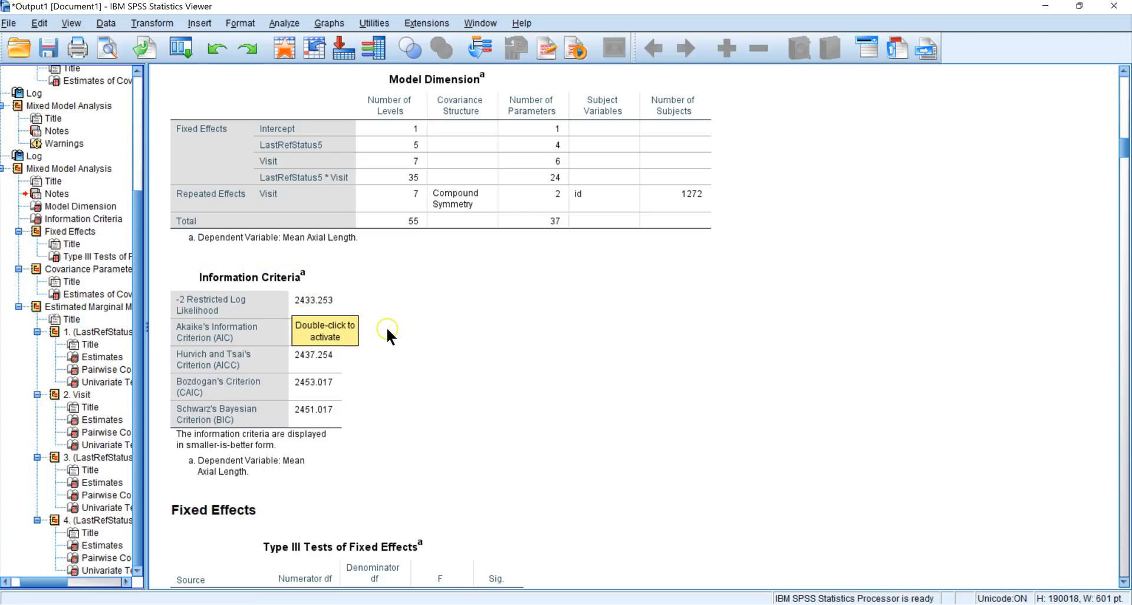
pyautogui.scroll(-5, 405, 348)
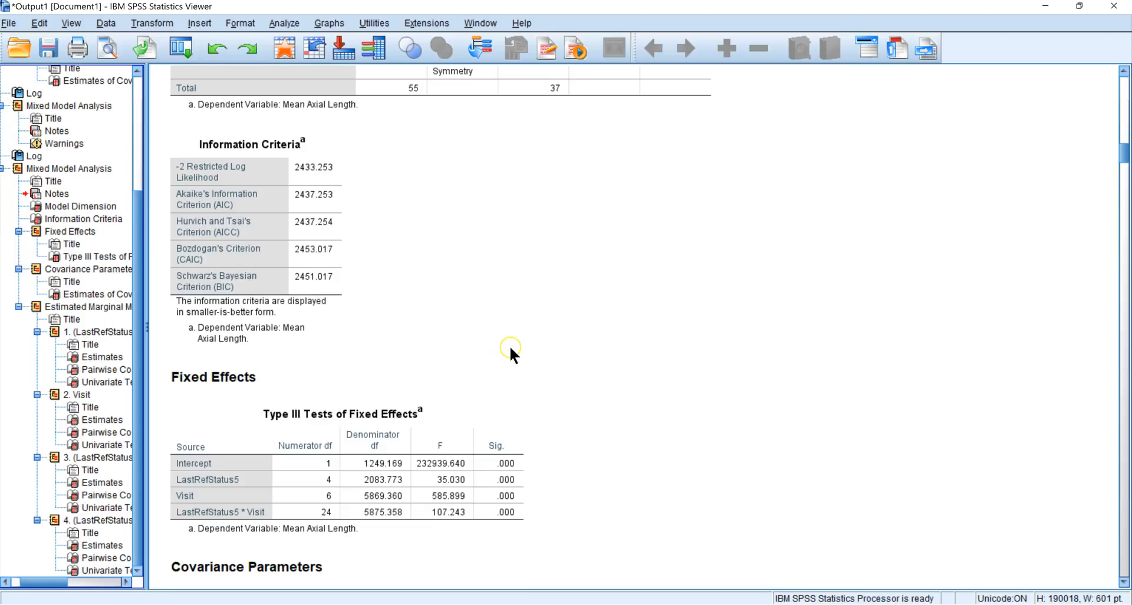
pyautogui.scroll(-3, 511, 352)
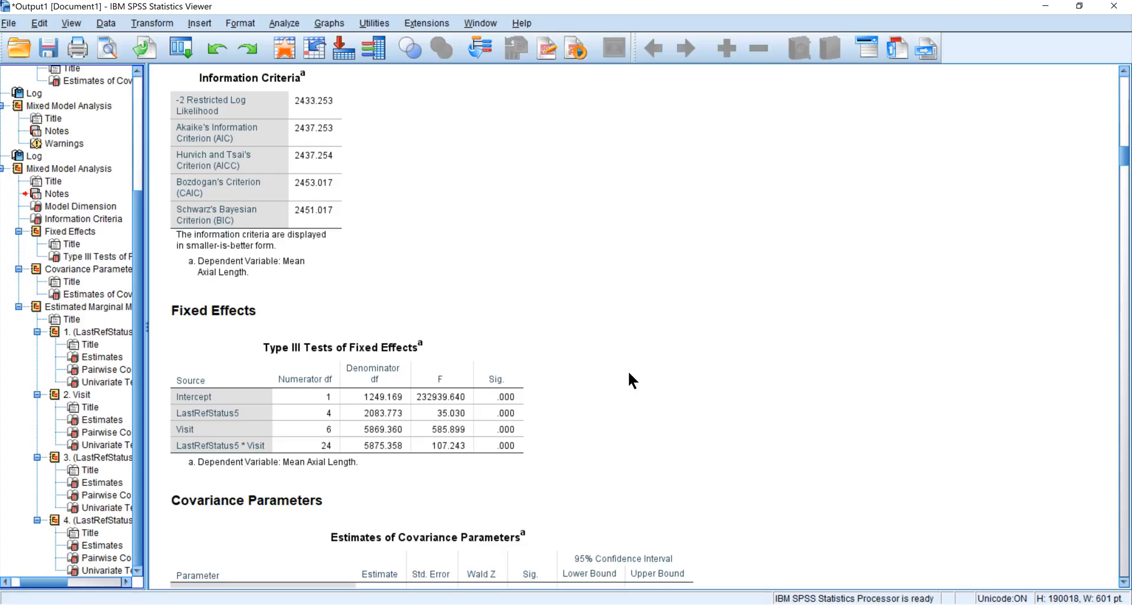
# - Recheck the Model Dimension table's repeated effect row for its covariance structure, subject variable and number of subjects
pyautogui.scroll(5, 630, 375)
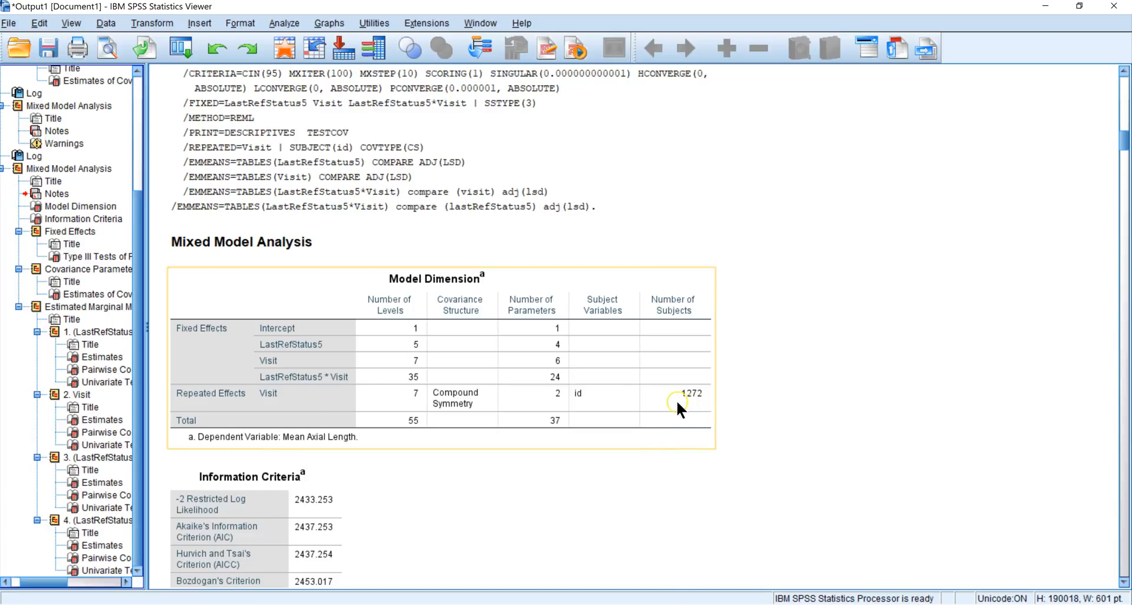
pyautogui.scroll(-1, 676, 400)
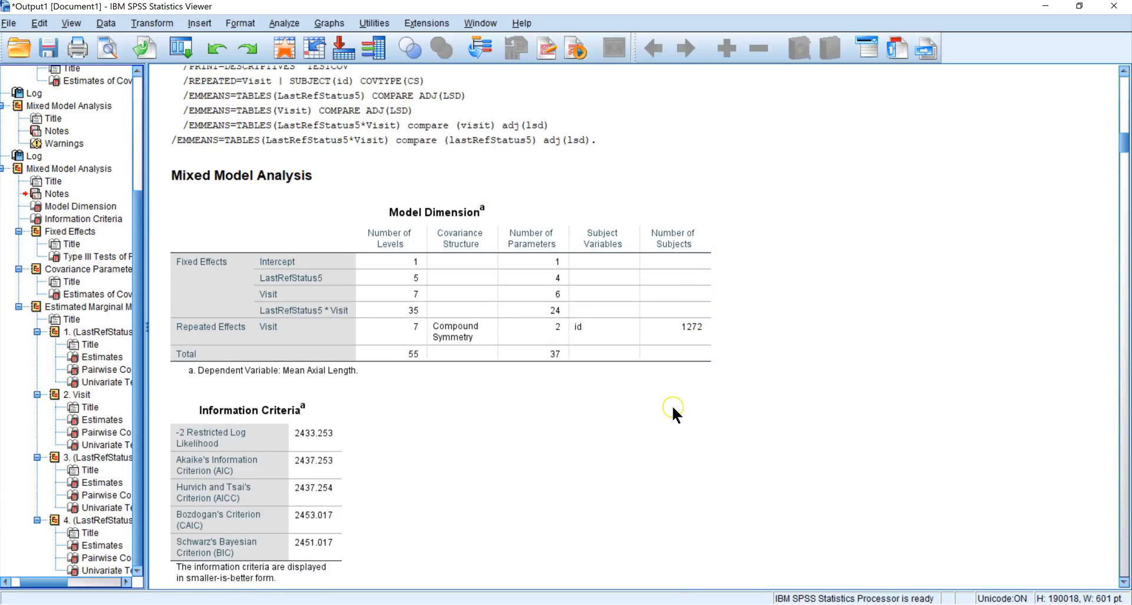
pyautogui.scroll(-1, 672, 404)
pyautogui.click(565, 313)
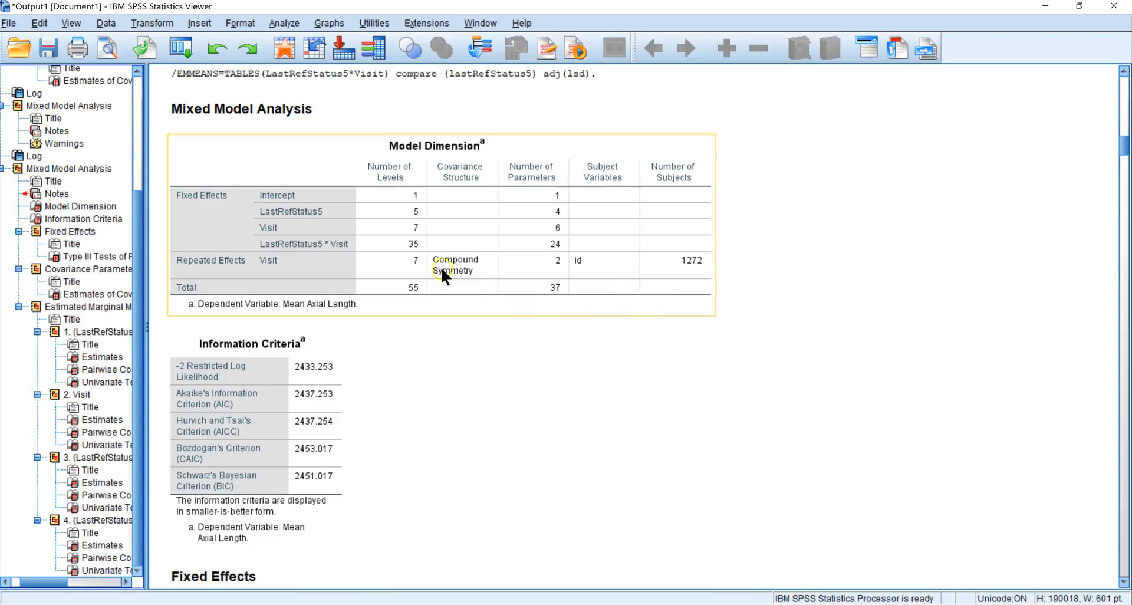
pyautogui.click(453, 386)
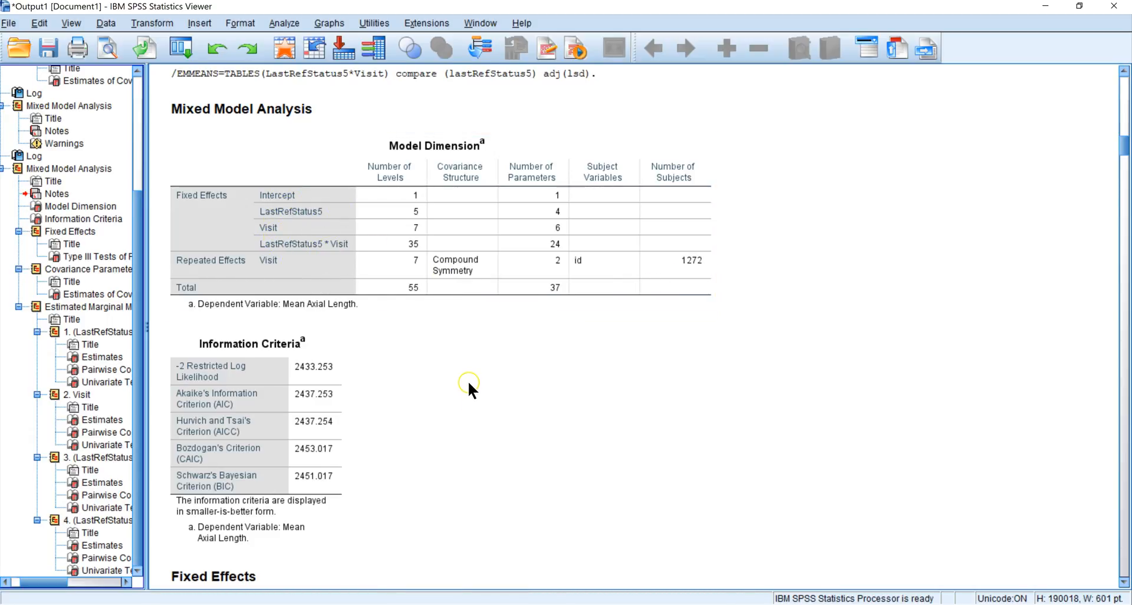
pyautogui.click(604, 270)
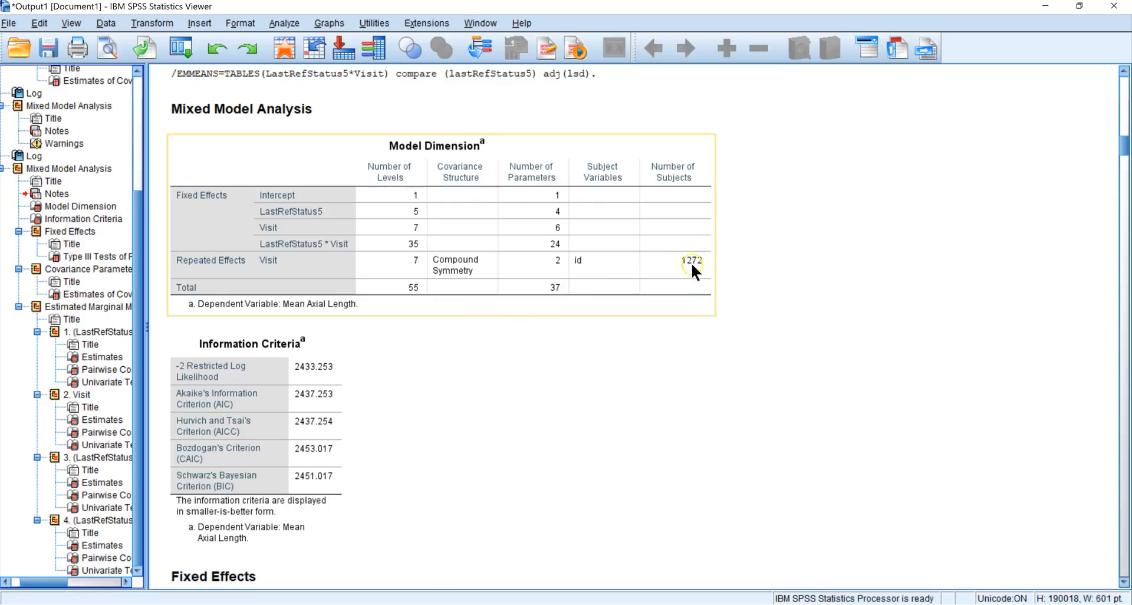
pyautogui.click(624, 403)
# - Examine the Estimates of Covariance Parameters table for the CS diagonal offset and CS covariance
pyautogui.scroll(-5, 622, 407)
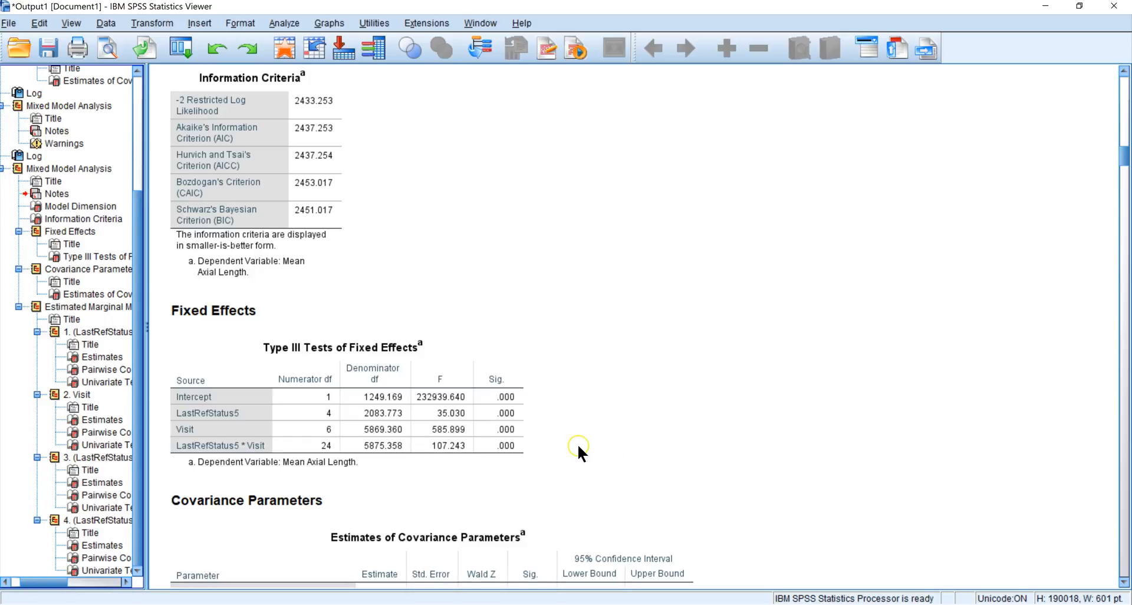
pyautogui.scroll(-2, 590, 472)
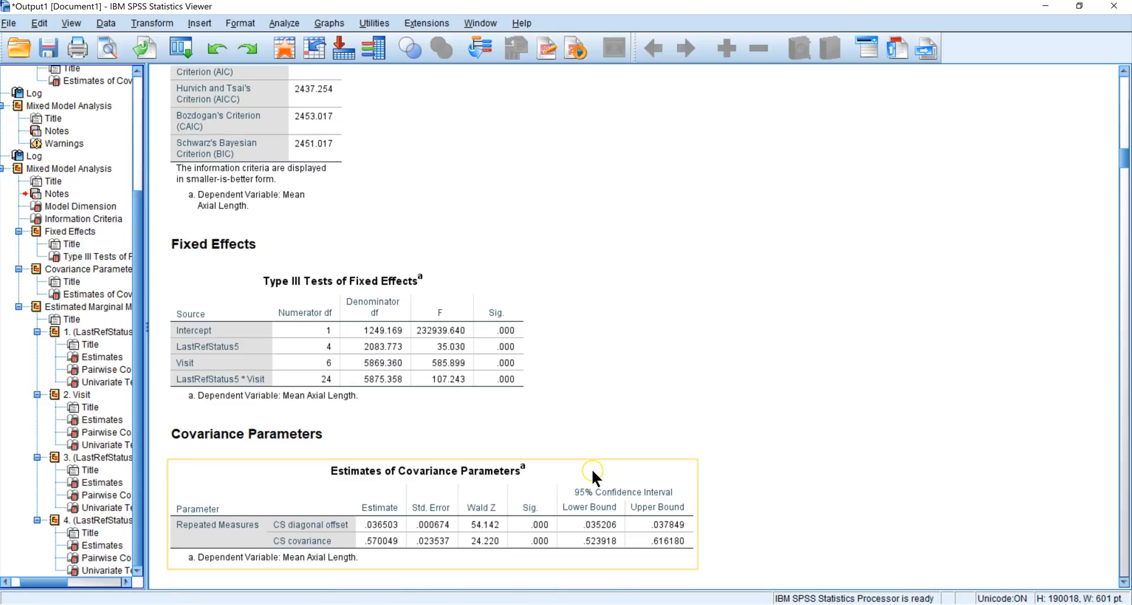
pyautogui.scroll(-2, 618, 415)
pyautogui.click(607, 413)
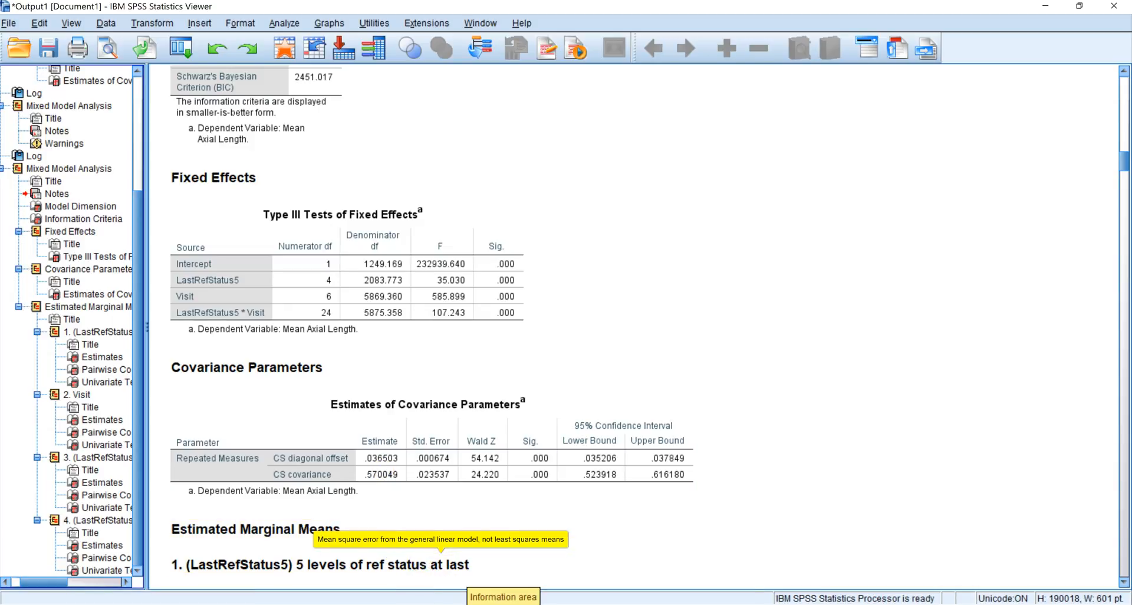
# - Switch to the Book1 workbook in Excel
pyautogui.moveTo(416, 604)
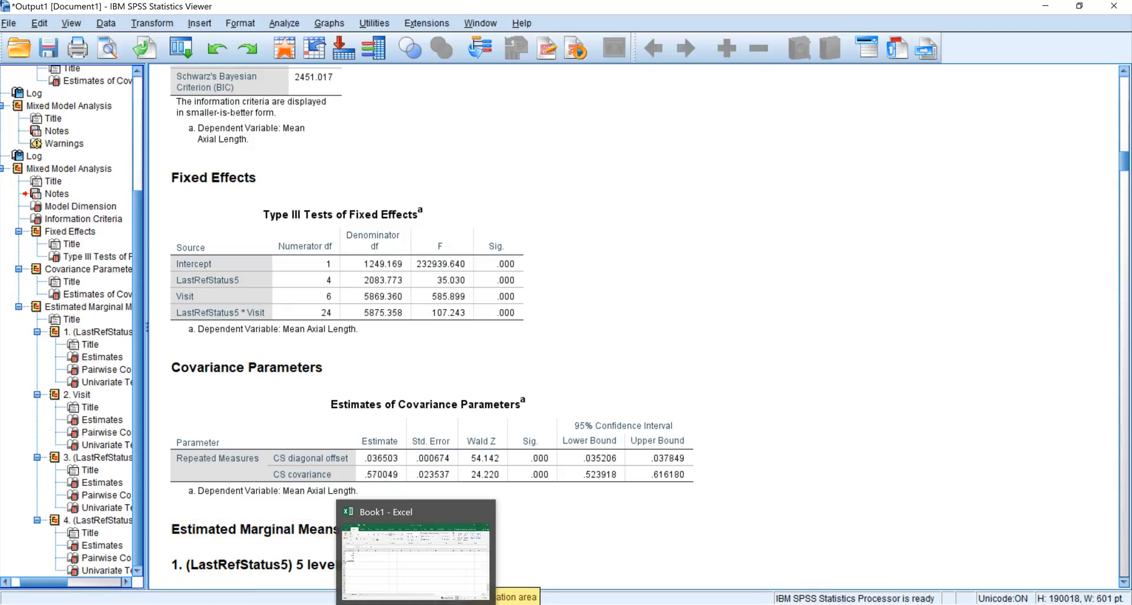